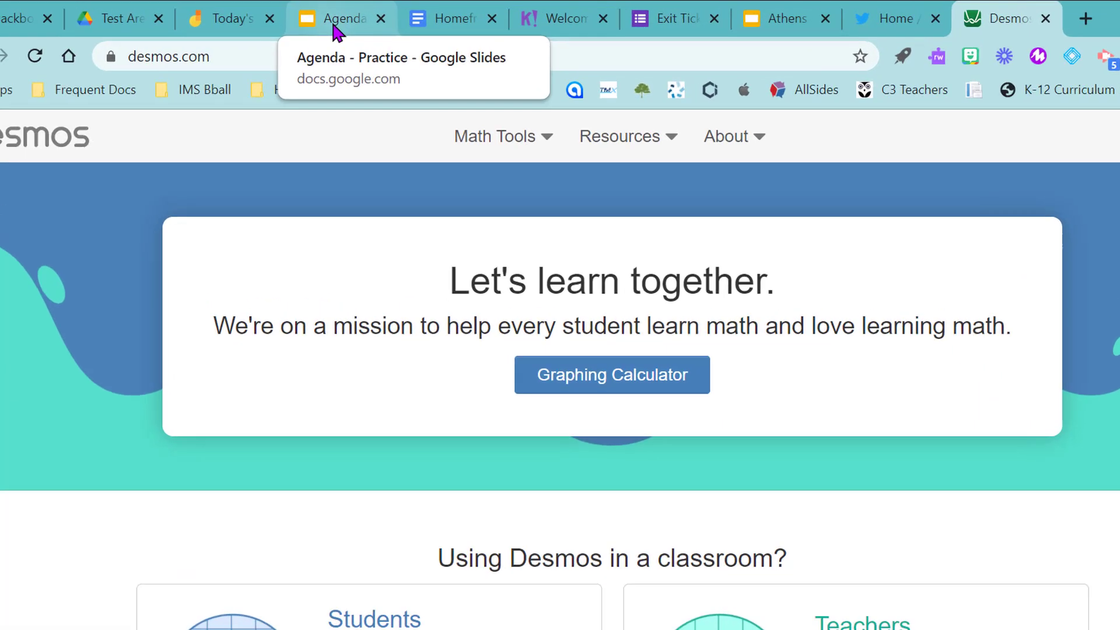
Put the Agenda tab into a new red tab group named 'Period 1'.
right_click(325, 26)
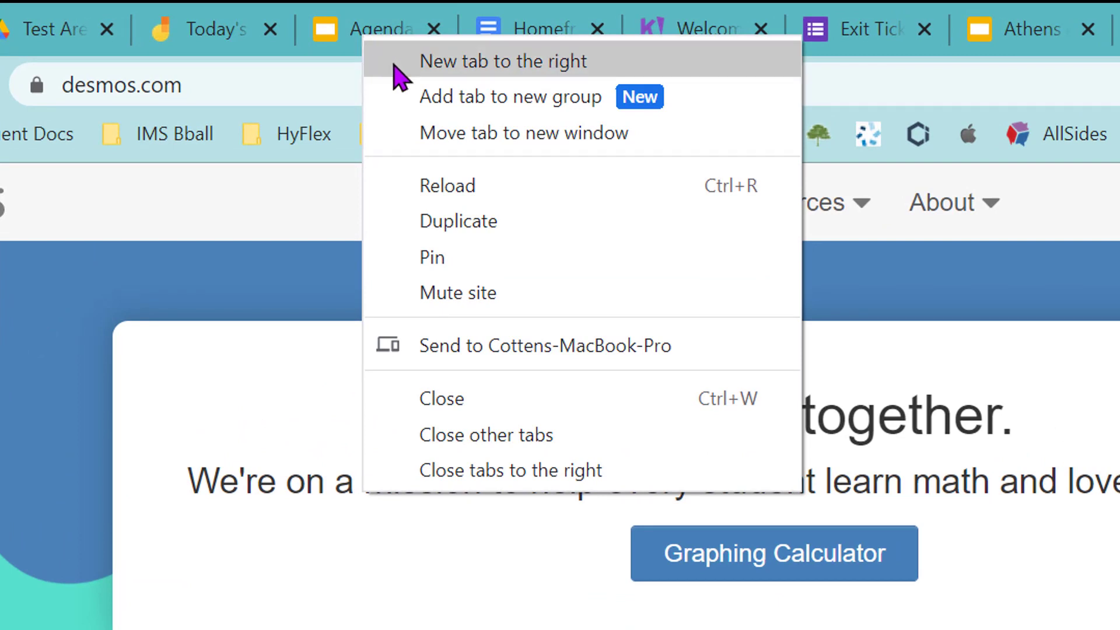
left_click(432, 98)
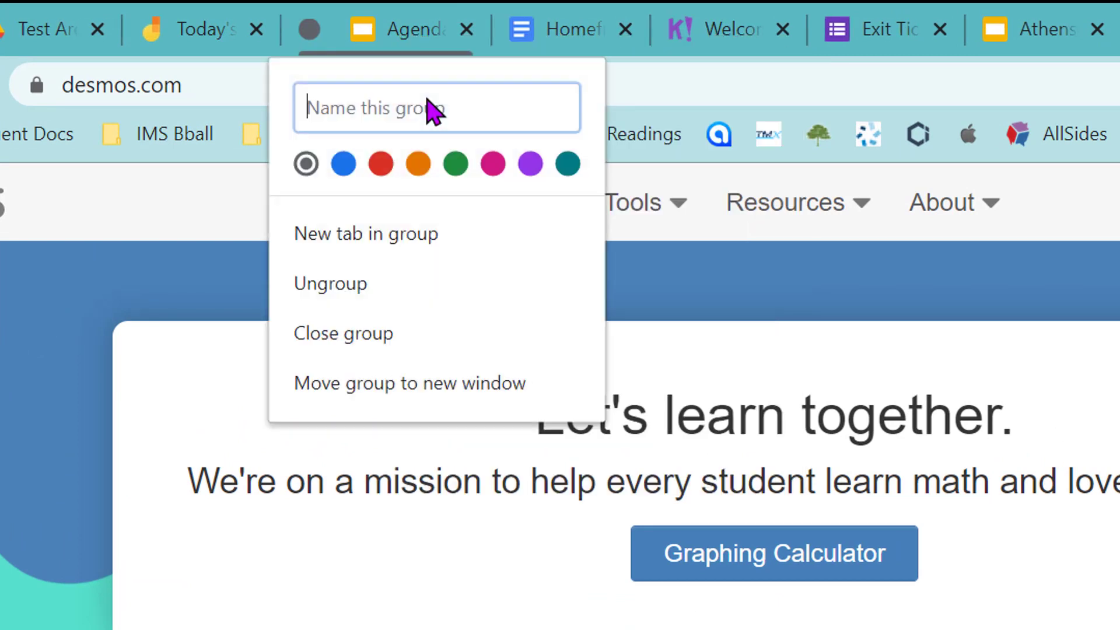
type("Period 1")
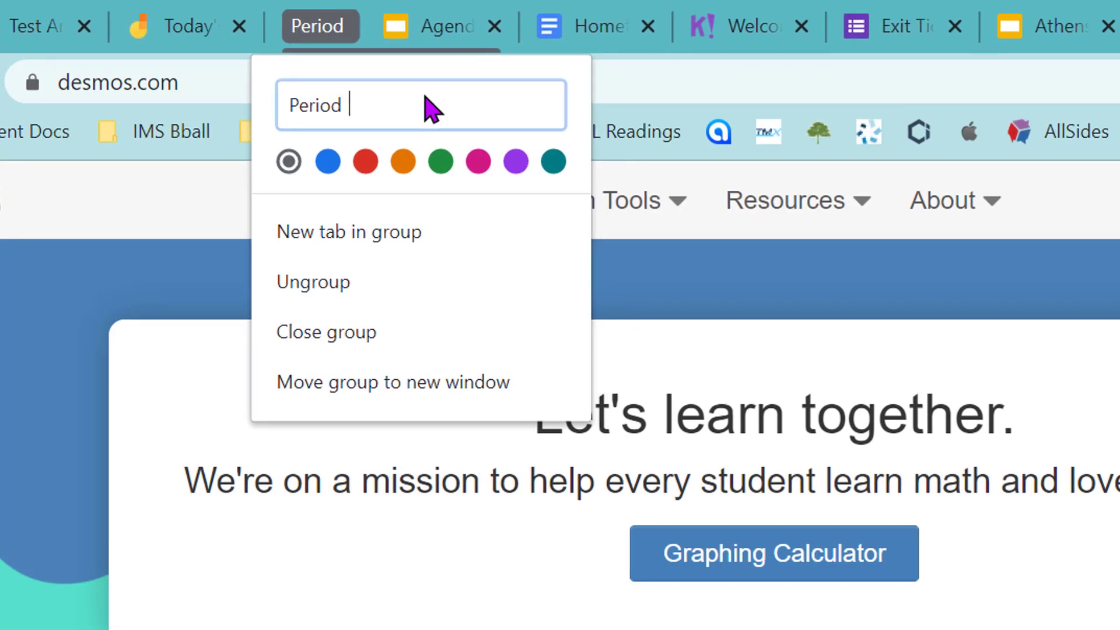
left_click(364, 163)
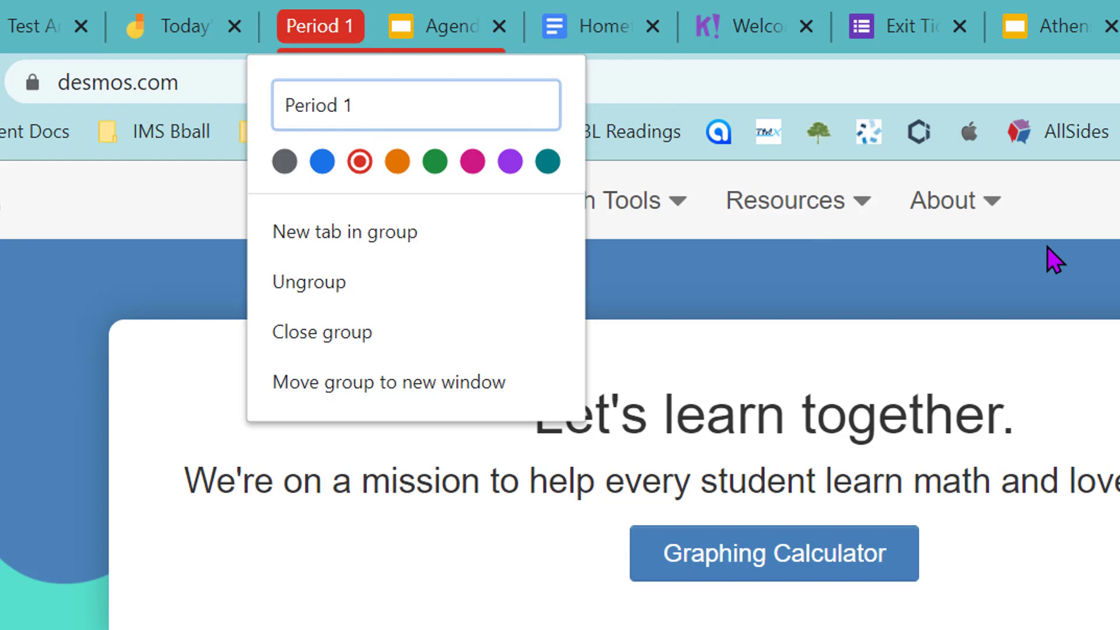
key("Escape")
Move the Today tab into Period 1 after Agenda, then collapse the group.
left_click(423, 29)
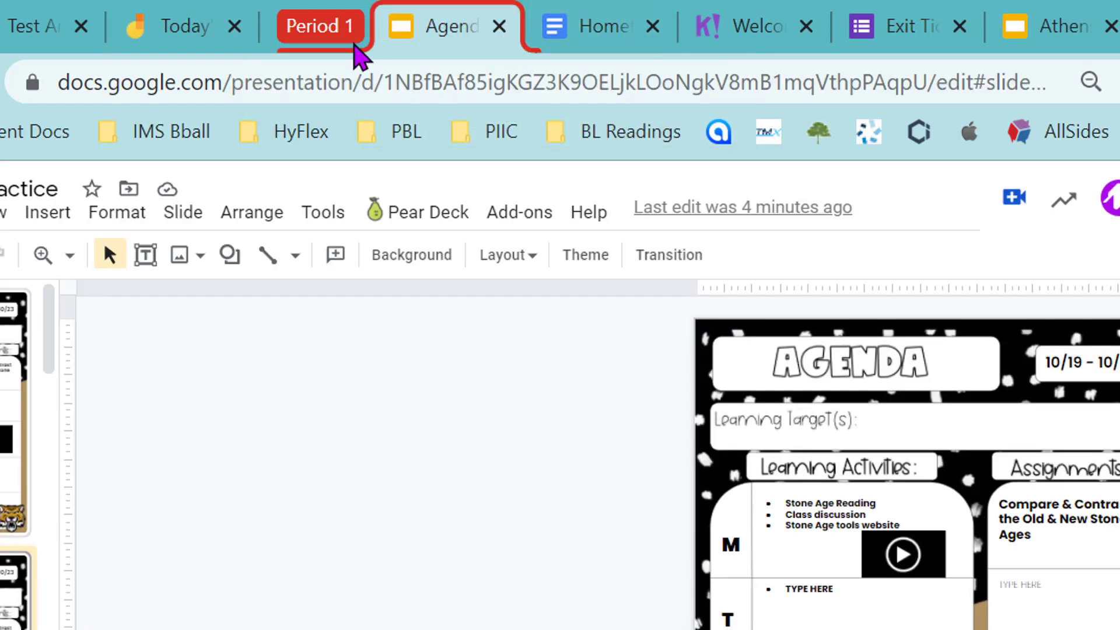
left_click_drag(165, 32, 297, 36)
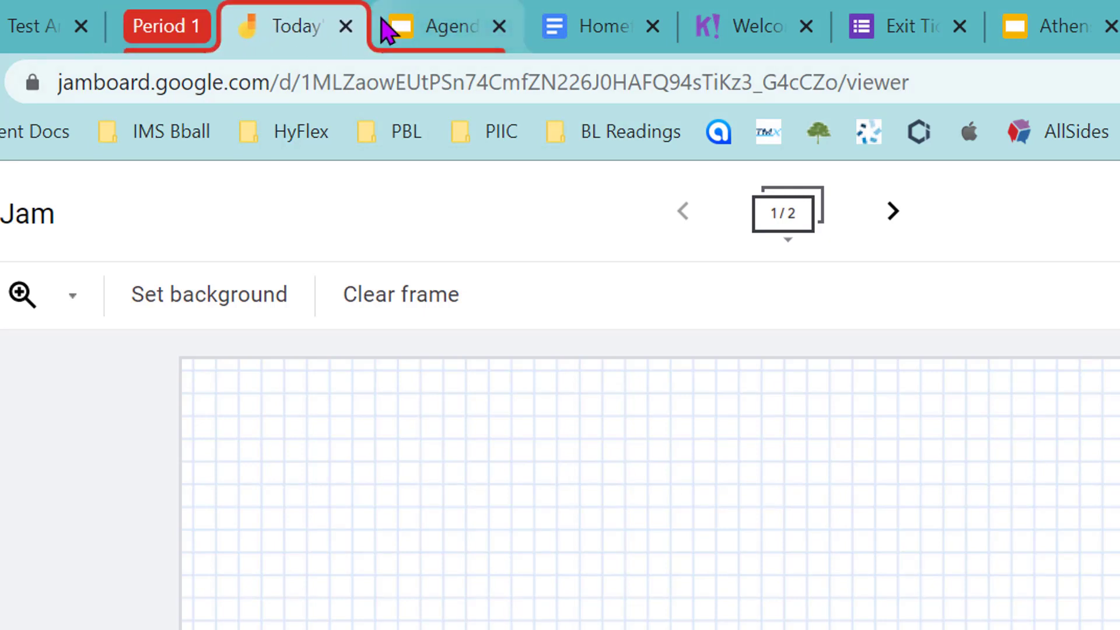
left_click_drag(443, 41, 300, 33)
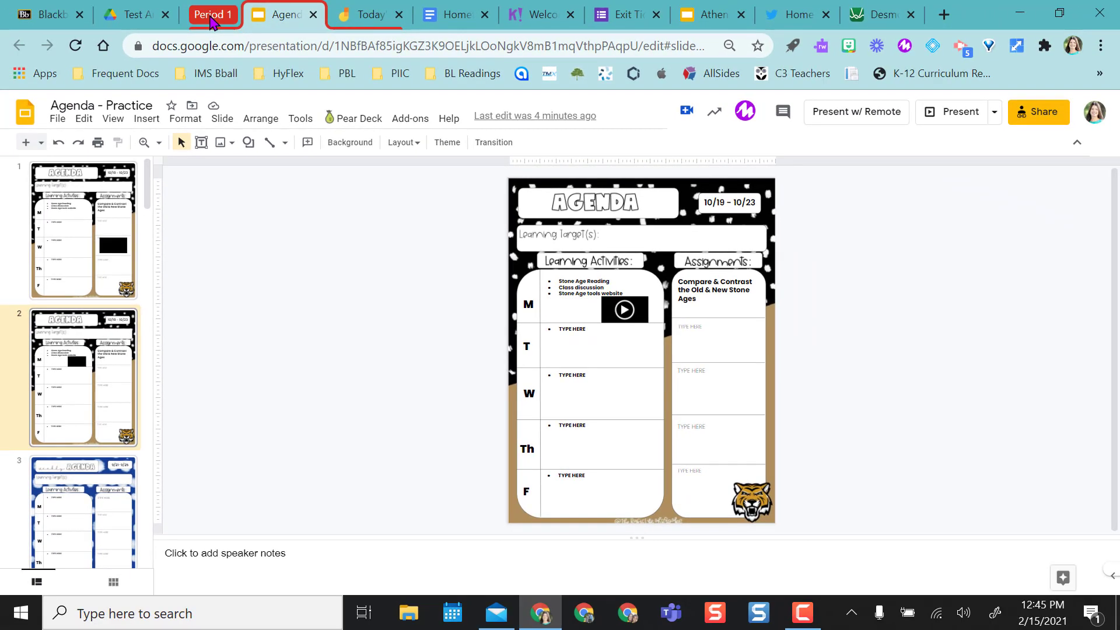
left_click(211, 21)
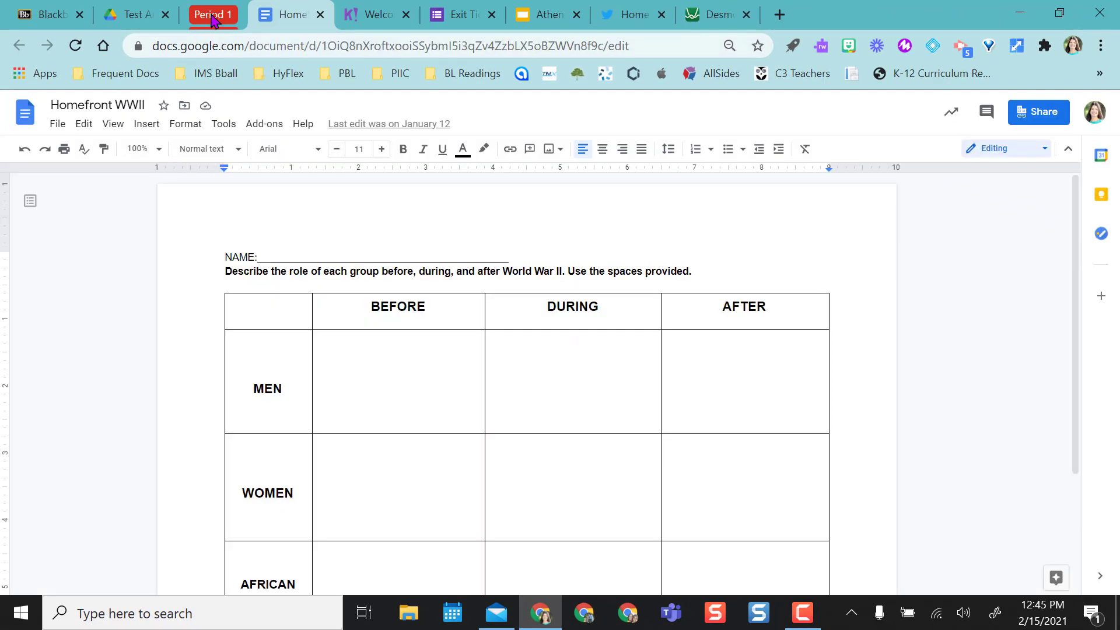
left_click(214, 19)
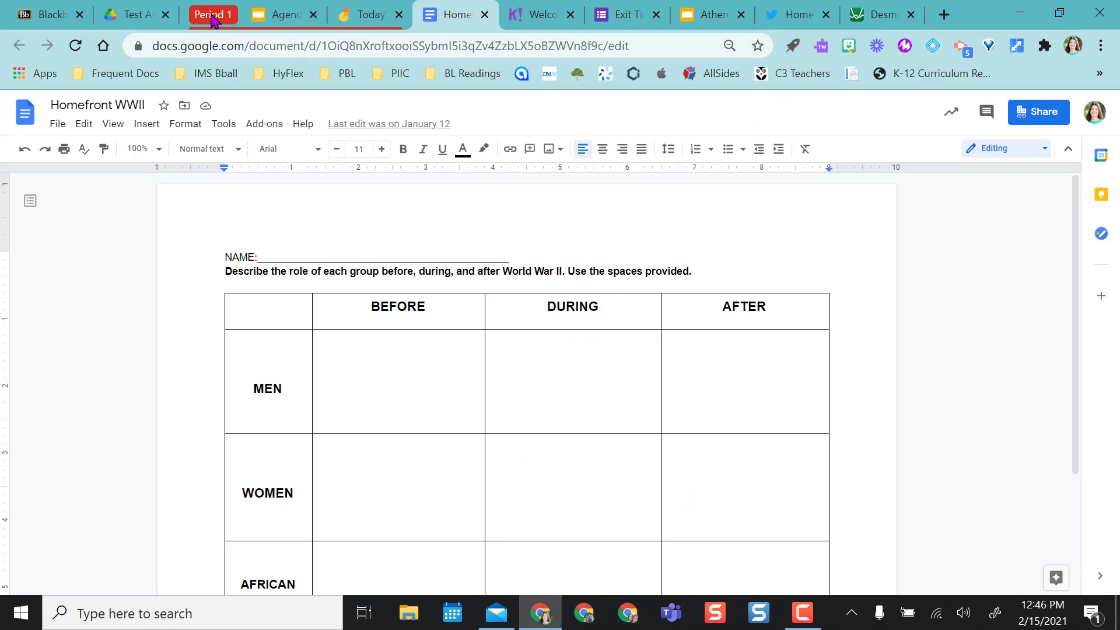
left_click(213, 19)
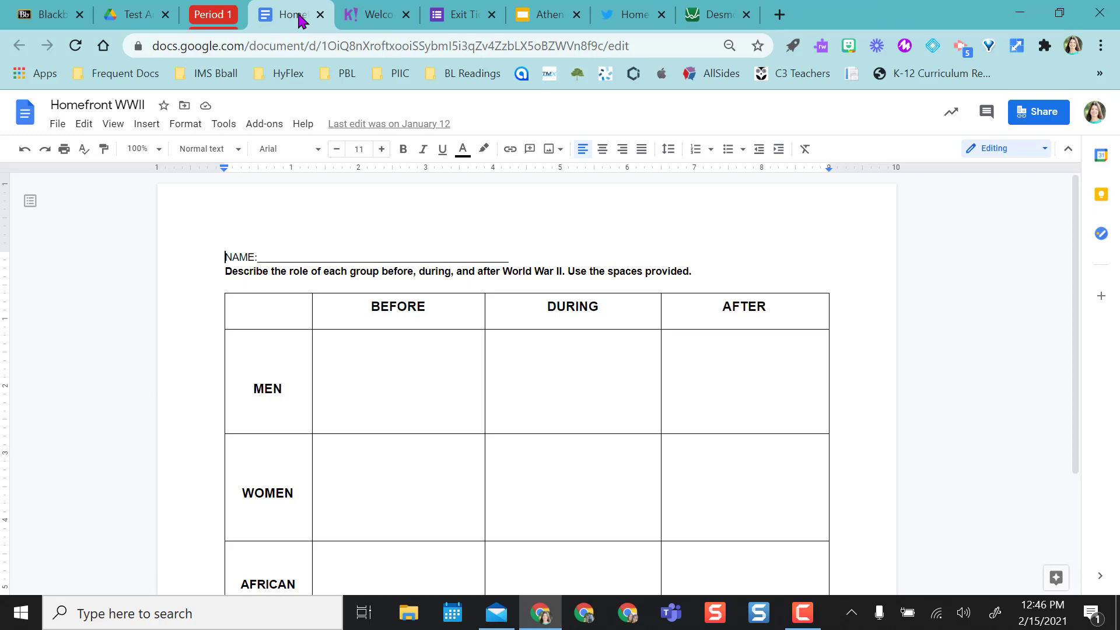
Put the Homefront WWII tab into a new green tab group named 'Period 2'.
right_click(299, 19)
mouse_move(329, 54)
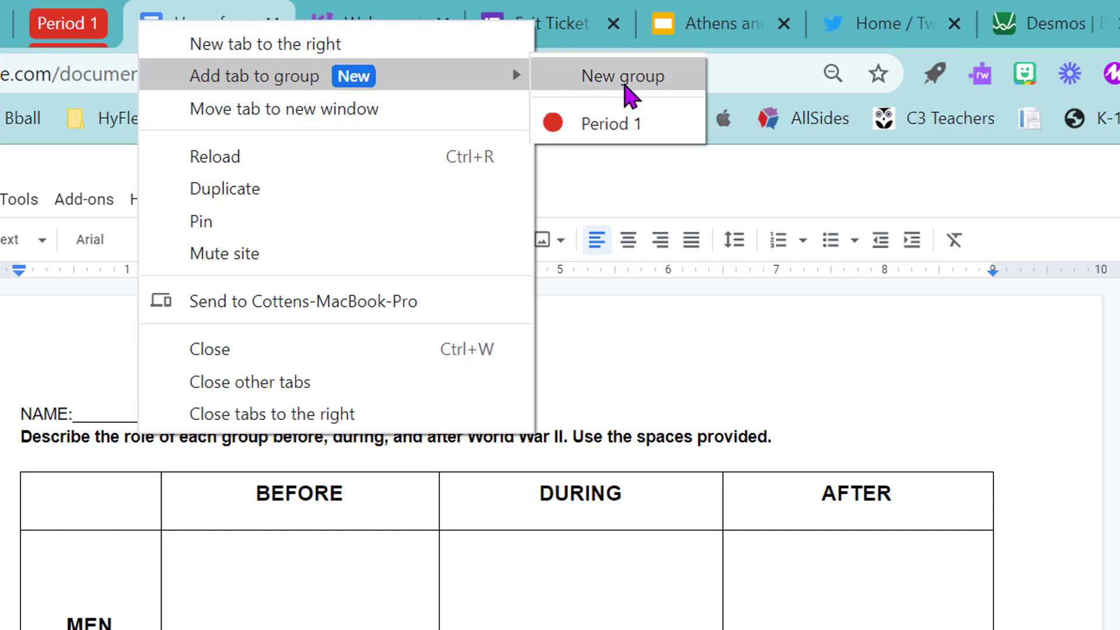
left_click(618, 80)
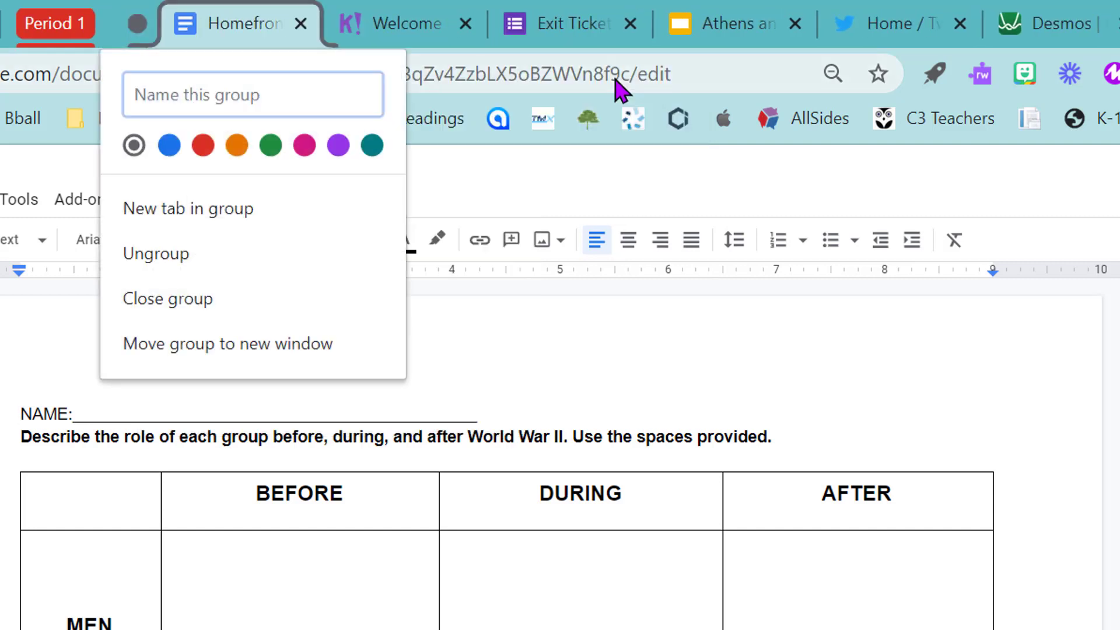
type("Period 2")
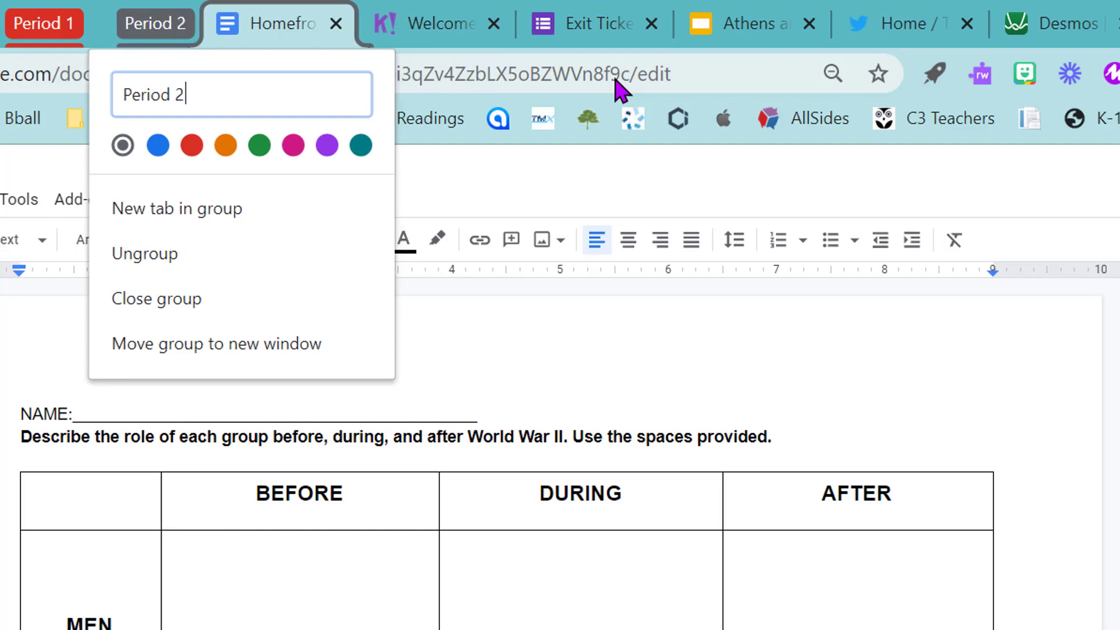
left_click(260, 148)
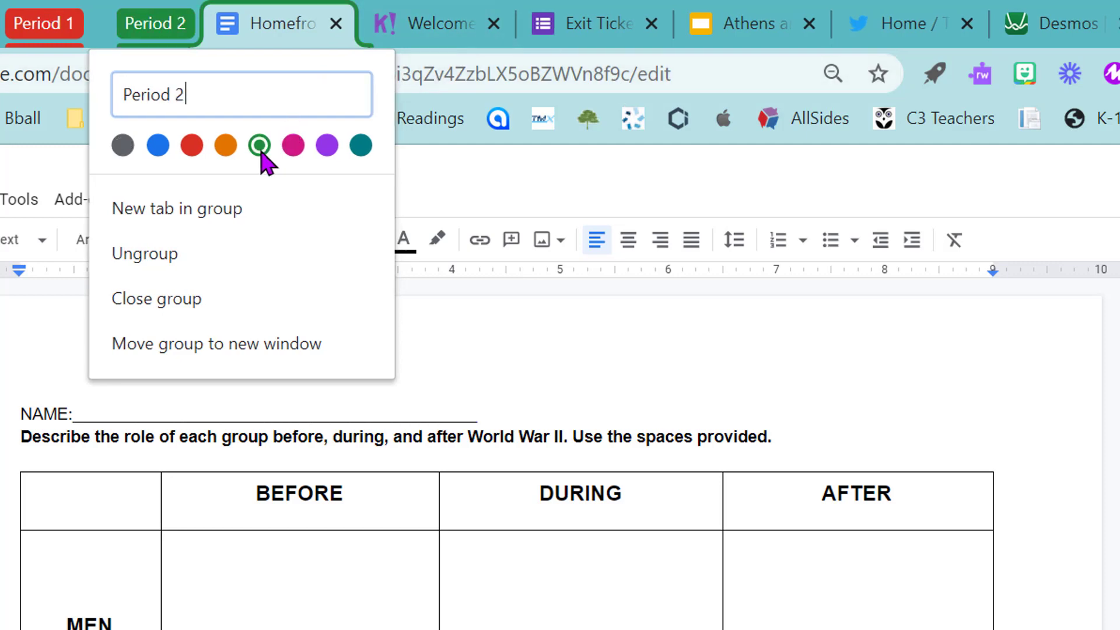
key("Escape")
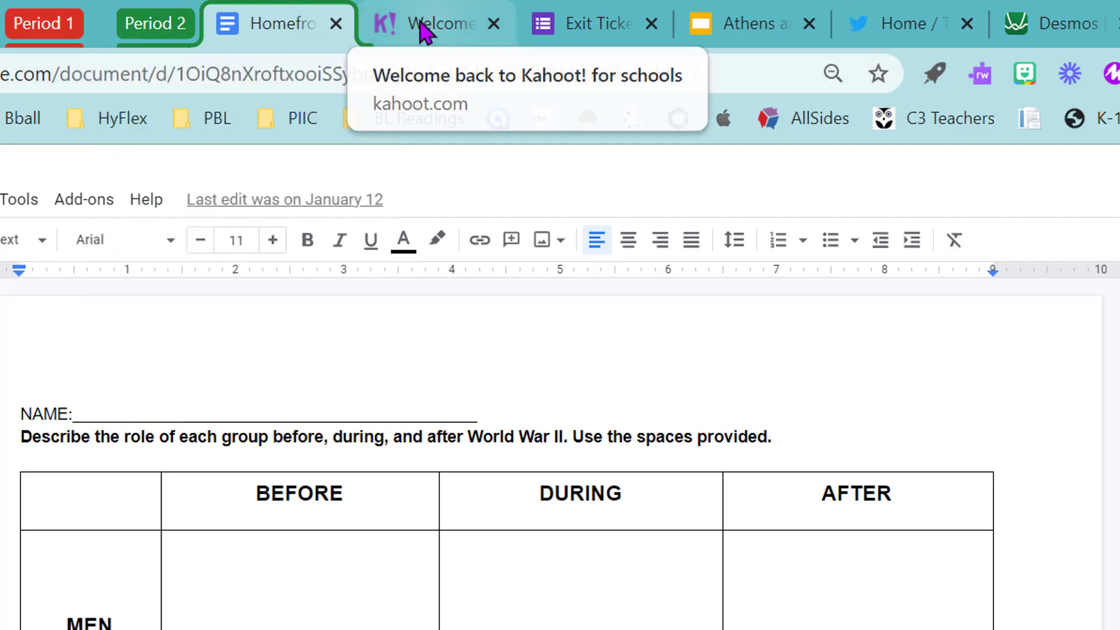
Add the Kahoot tab to Period 2 behind Homefront and collapse the group.
left_click_drag(424, 33, 270, 30)
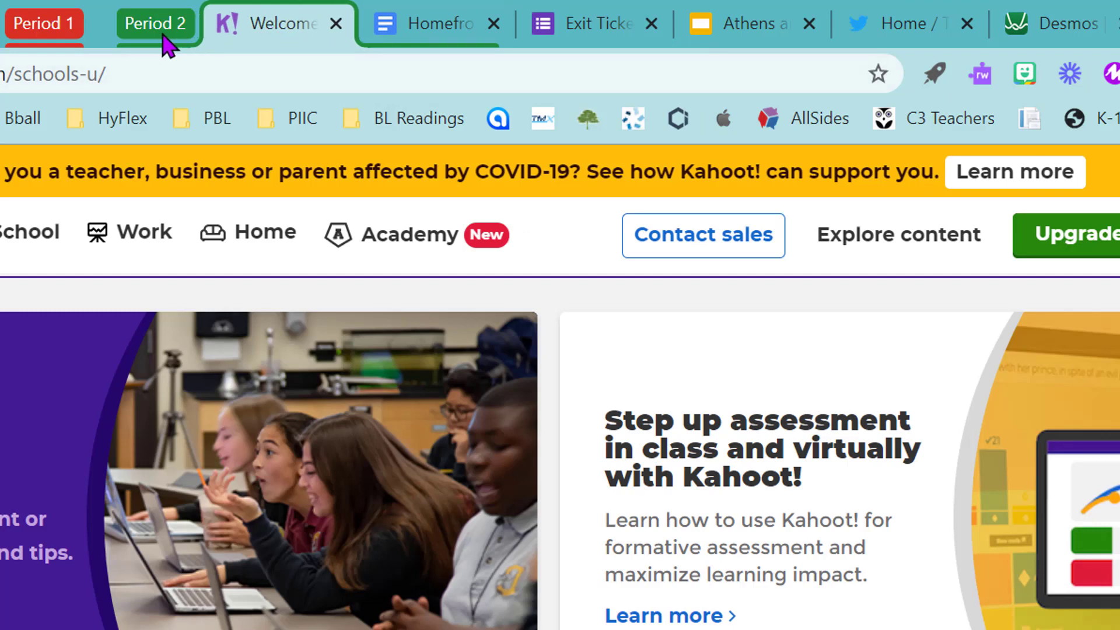
left_click_drag(418, 29, 169, 30)
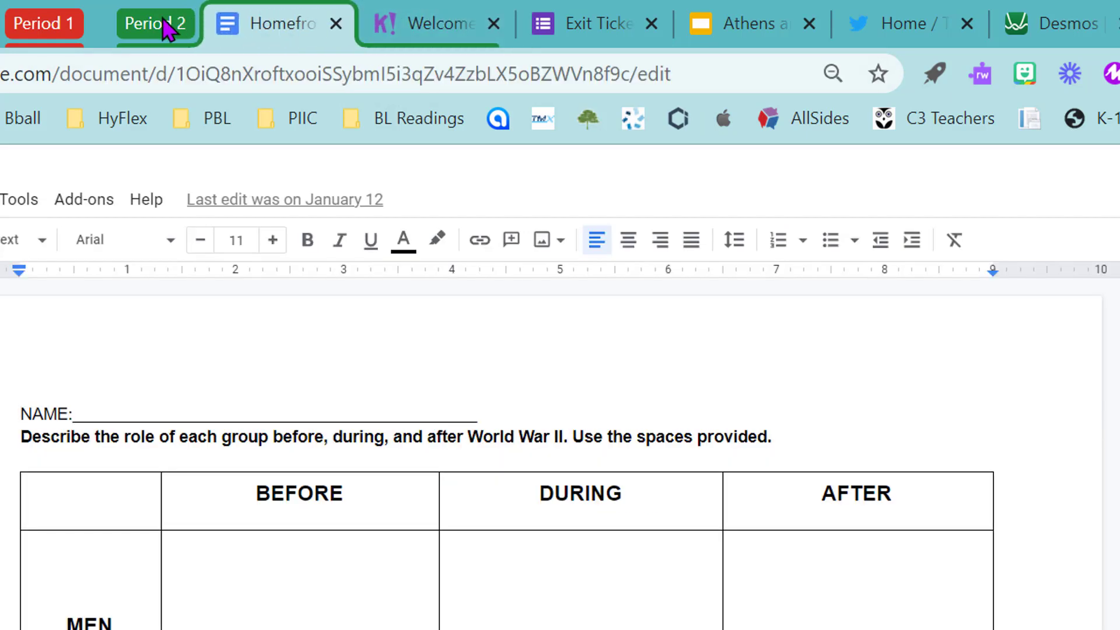
left_click(165, 27)
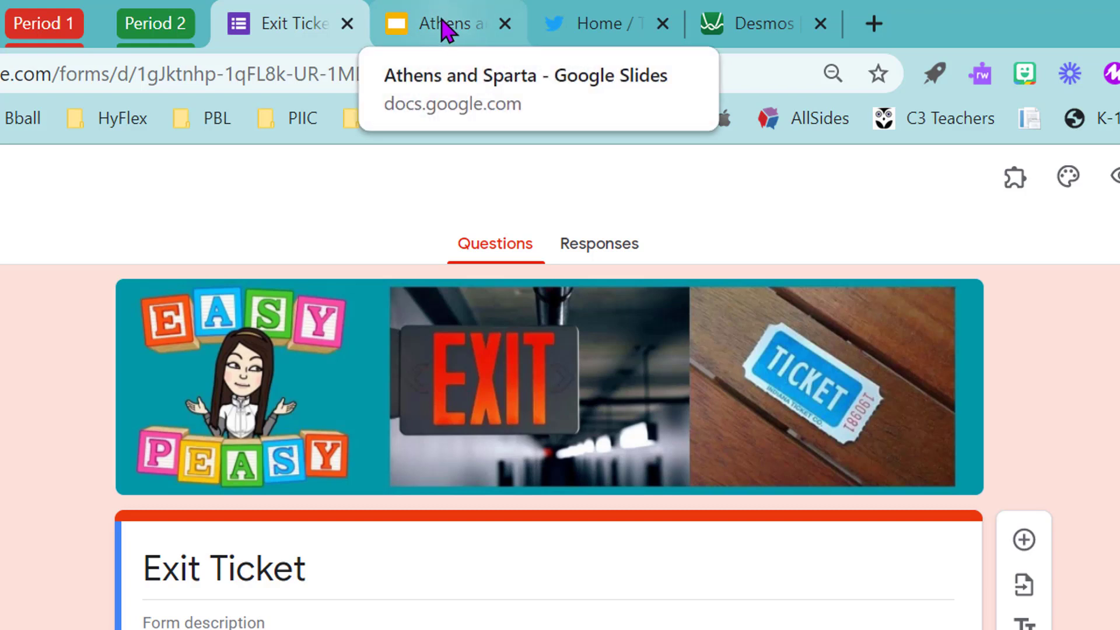
Put the Athens and Sparta slides tab into a new pink group named 'Period 4'.
left_click(446, 30)
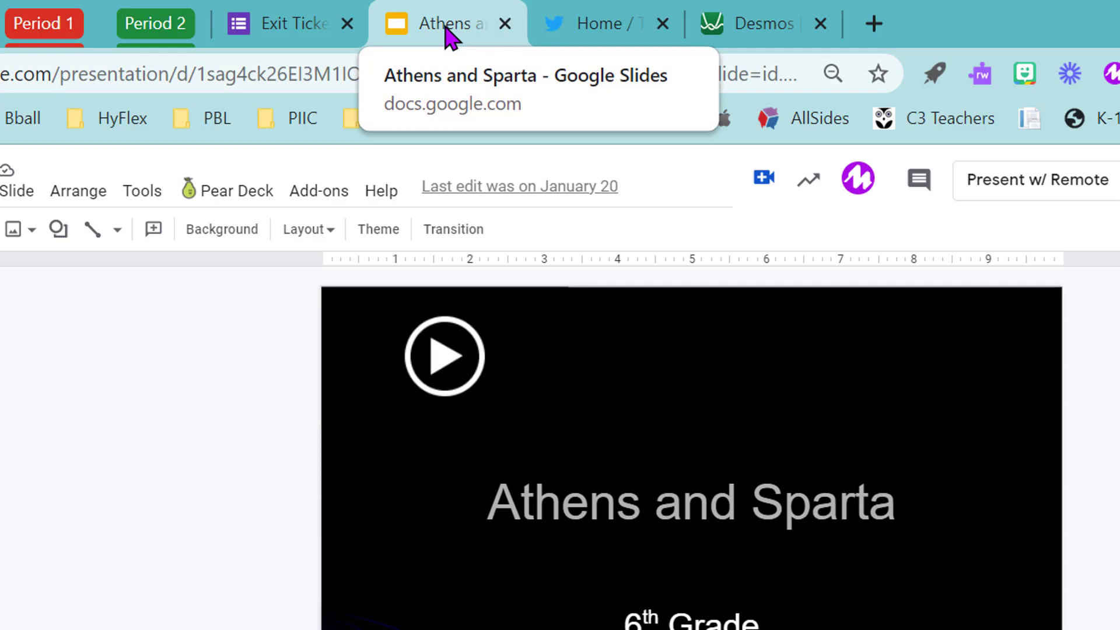
right_click(447, 29)
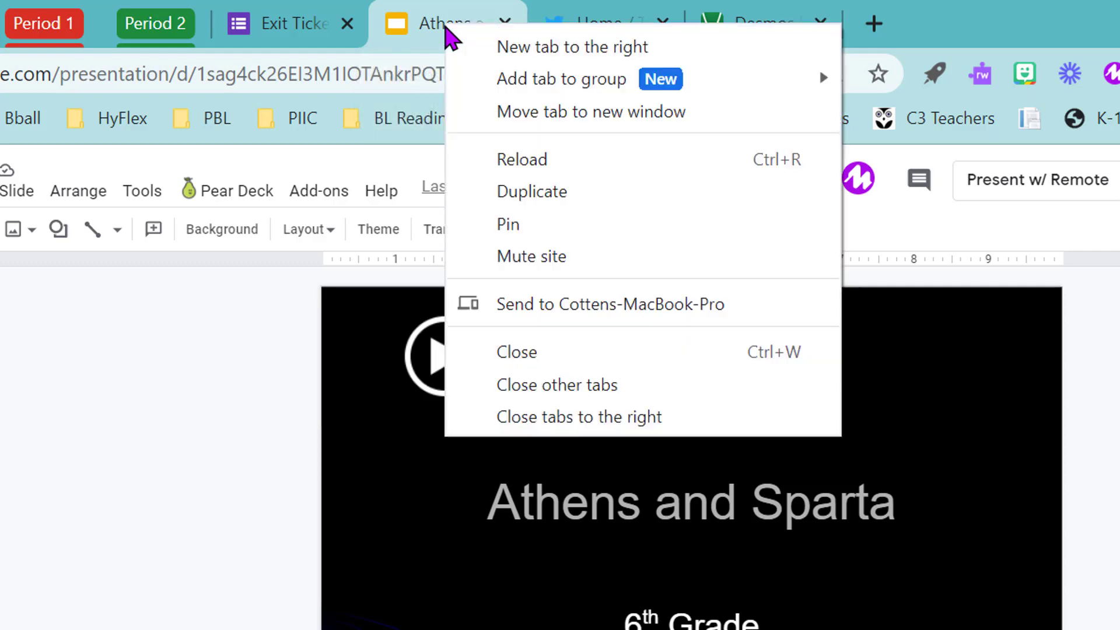
mouse_move(510, 84)
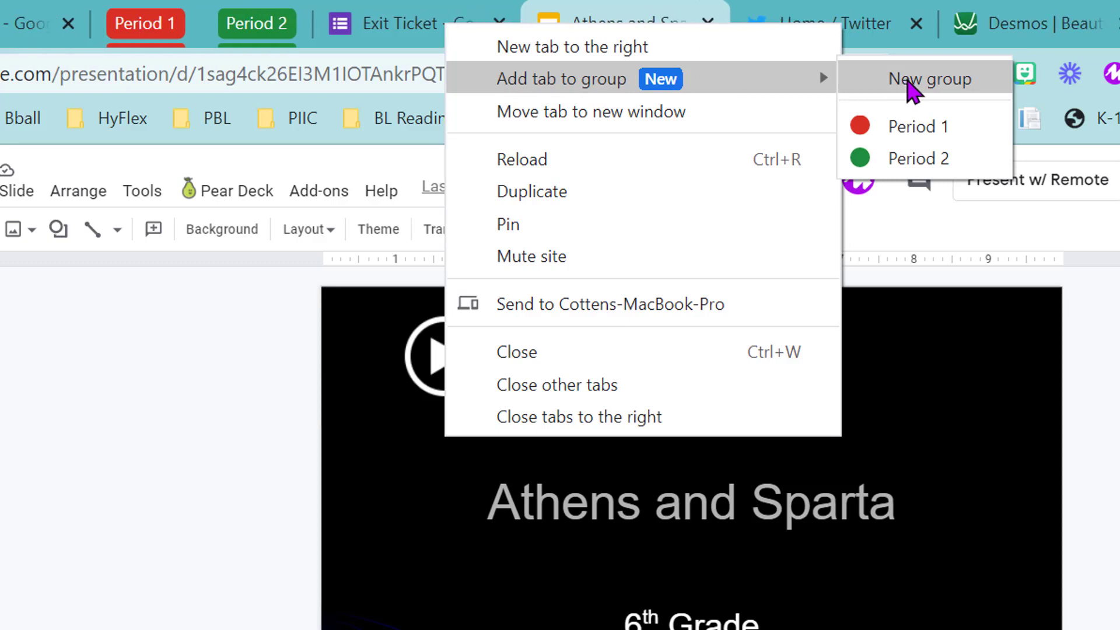
left_click(908, 83)
type("Perio")
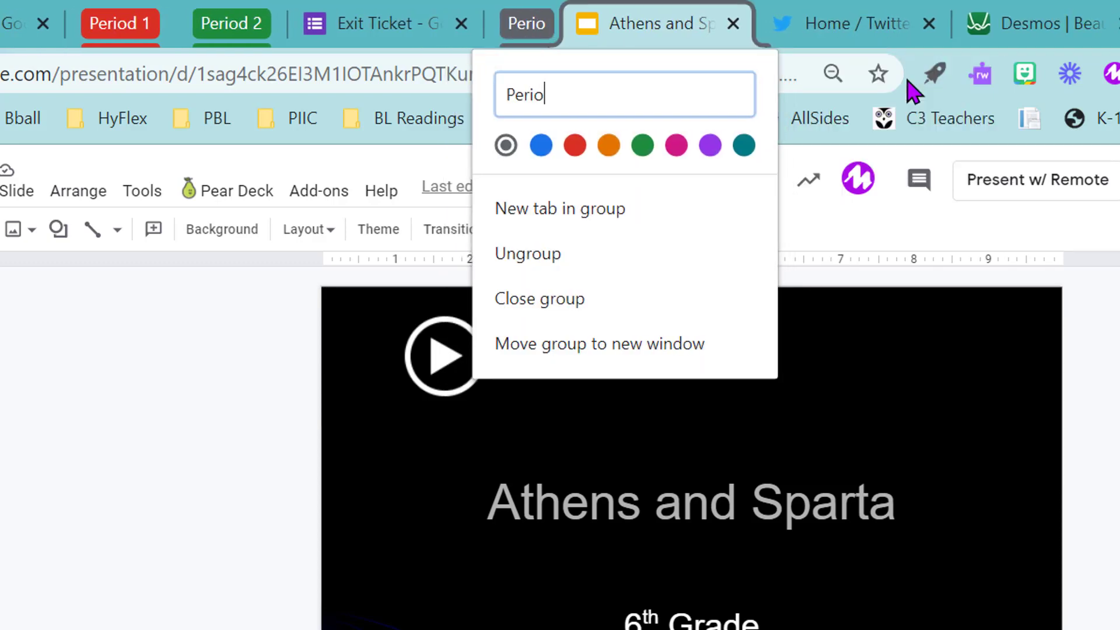
type("d 4")
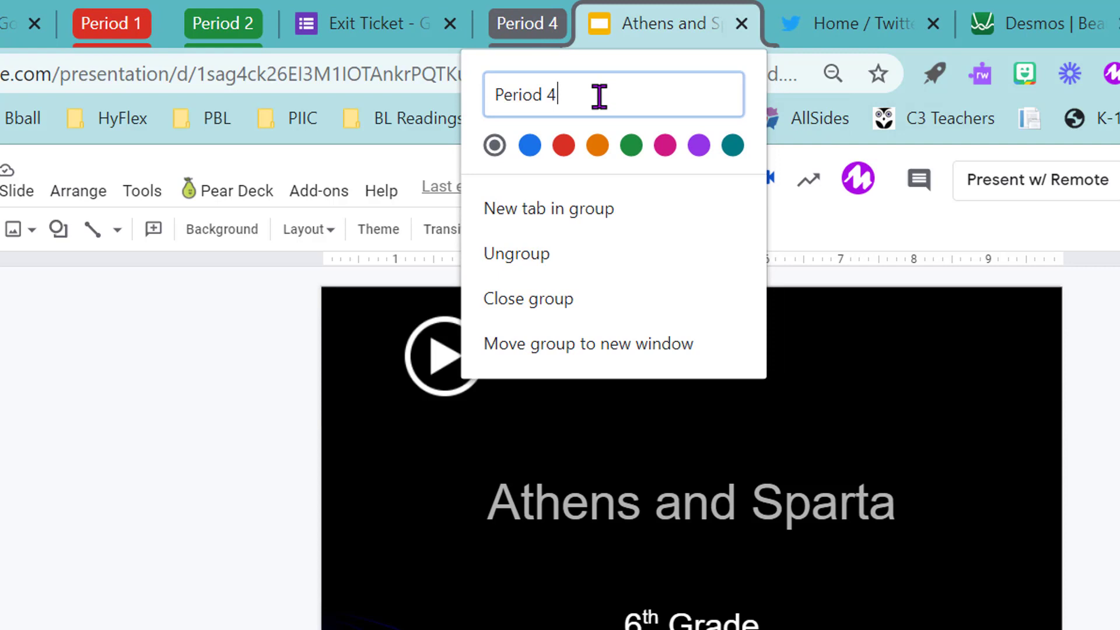
left_click(665, 145)
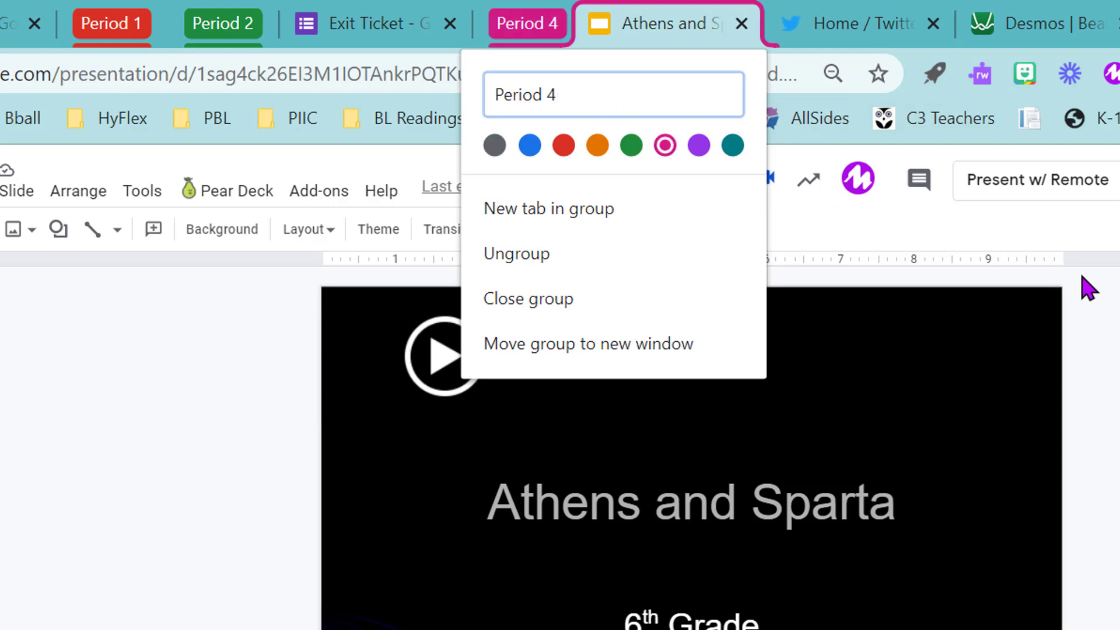
key("Escape")
Add the Exit Ticket form tab to Period 4 and collapse the group.
left_click(367, 35)
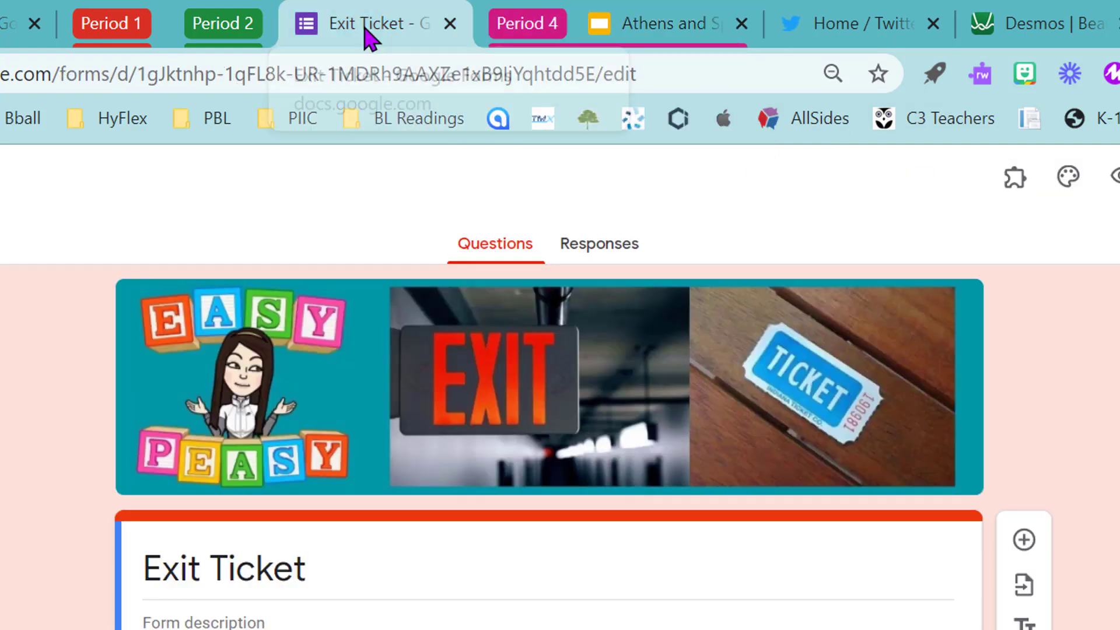
left_click_drag(368, 38, 680, 24)
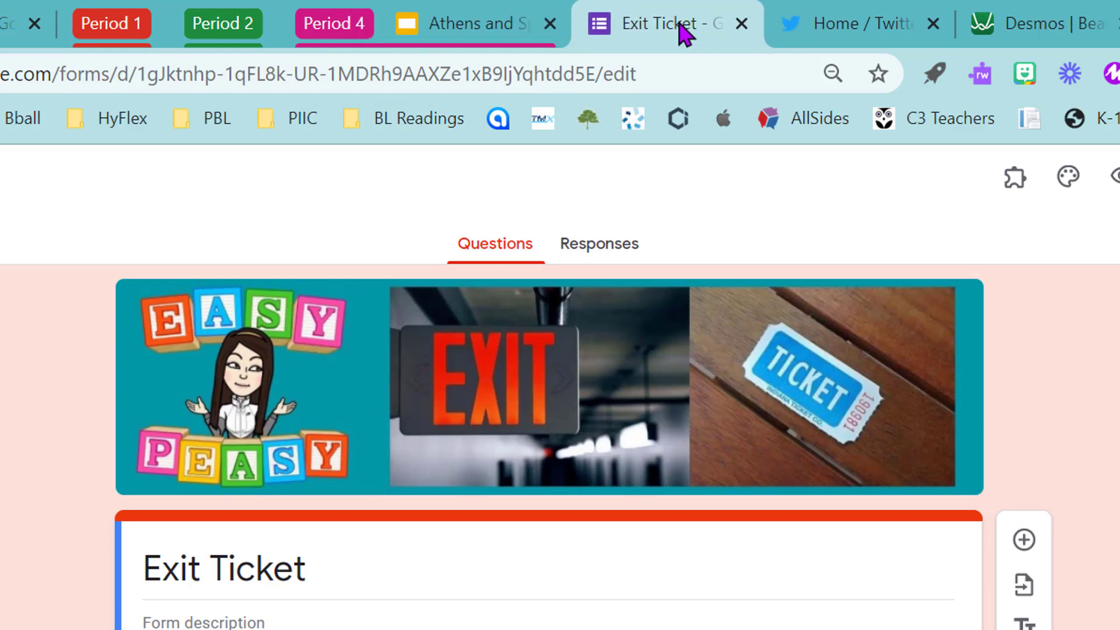
right_click(683, 34)
mouse_move(744, 77)
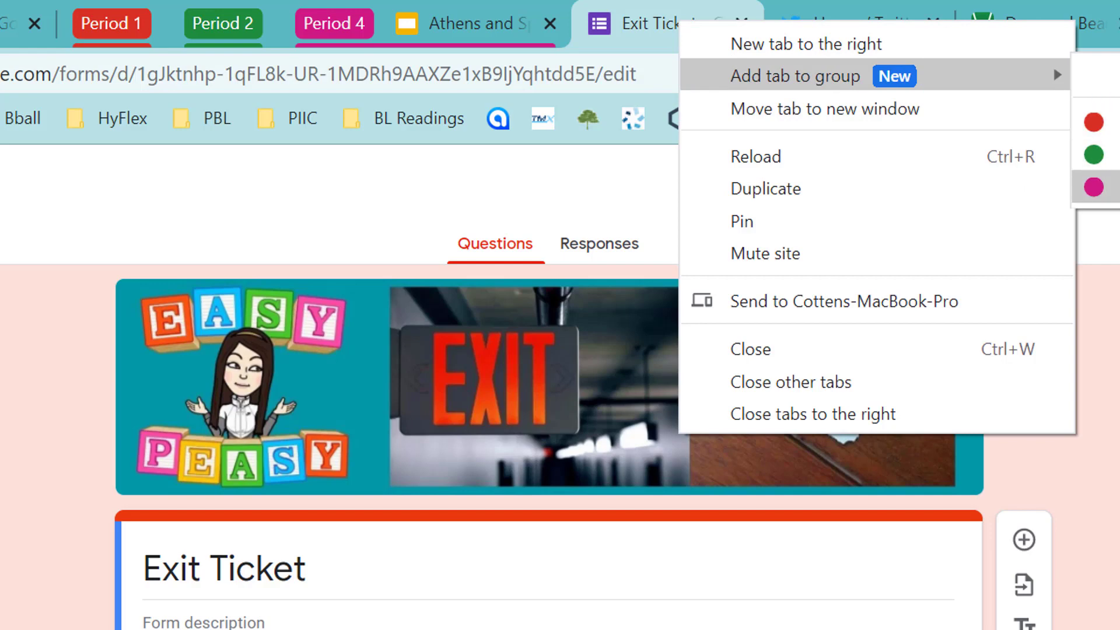
left_click(1094, 187)
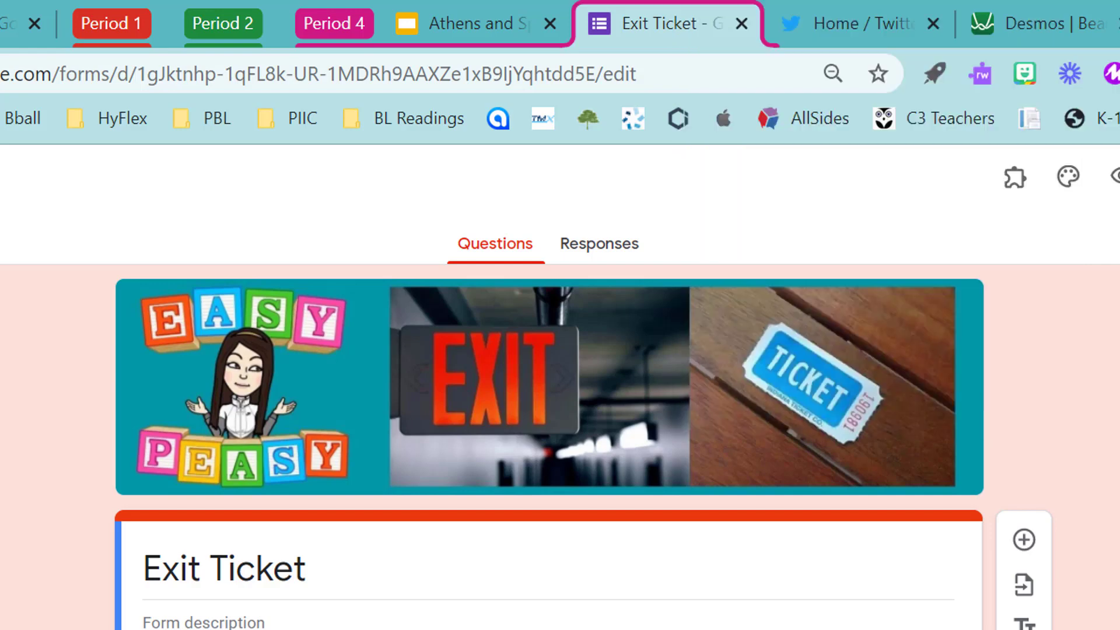
left_click(336, 27)
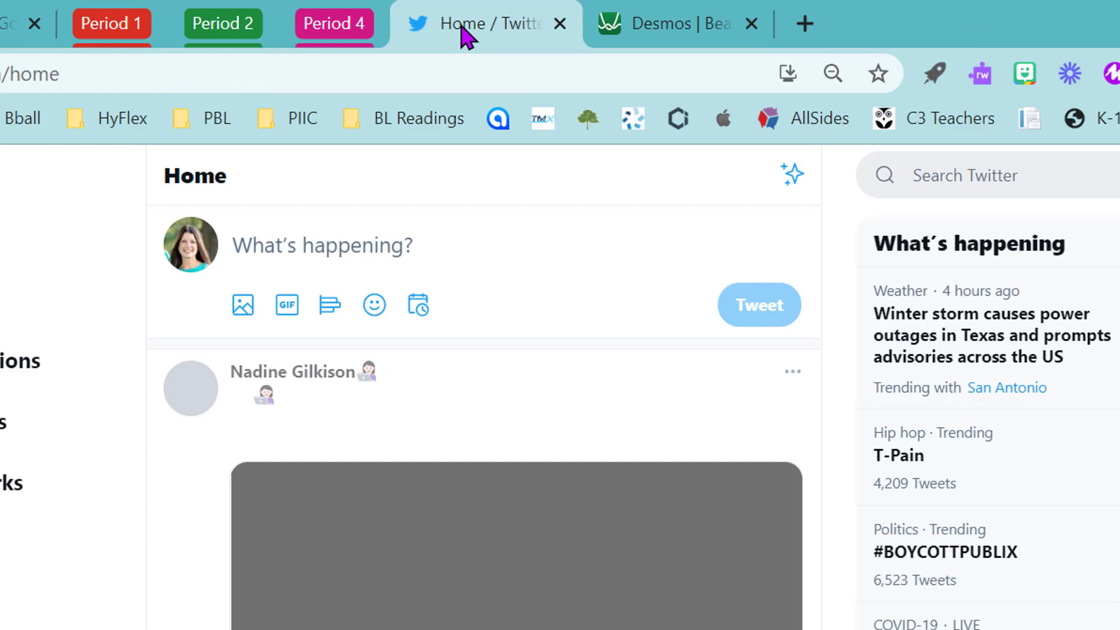
Move the Twitter tab after Desmos and put it in a new blue 'Social Media' group.
left_click_drag(464, 35, 701, 32)
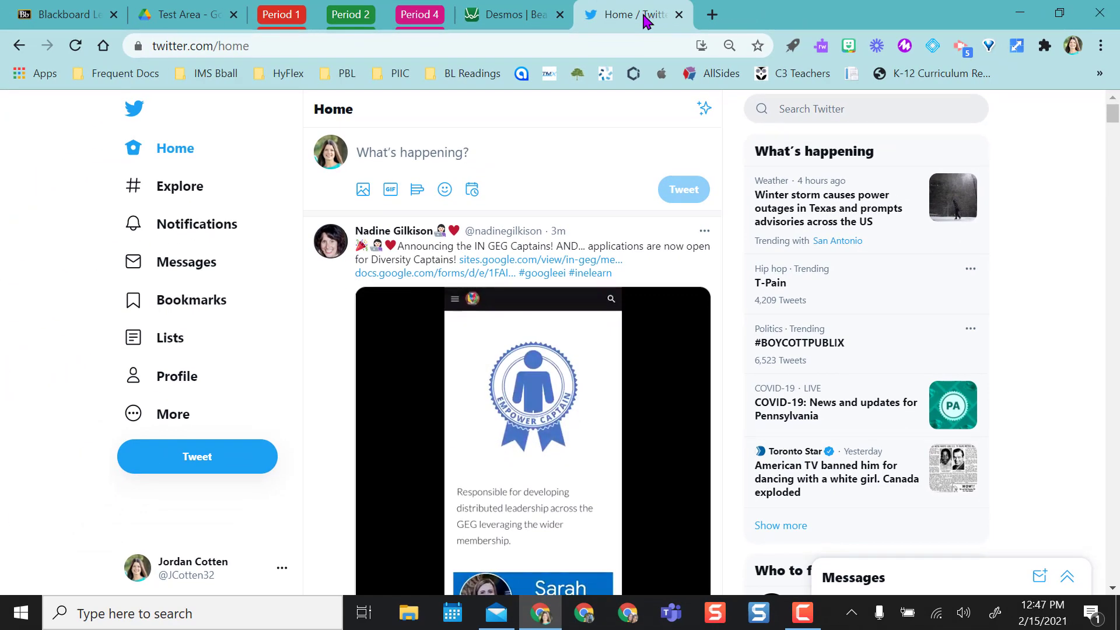
right_click(647, 21)
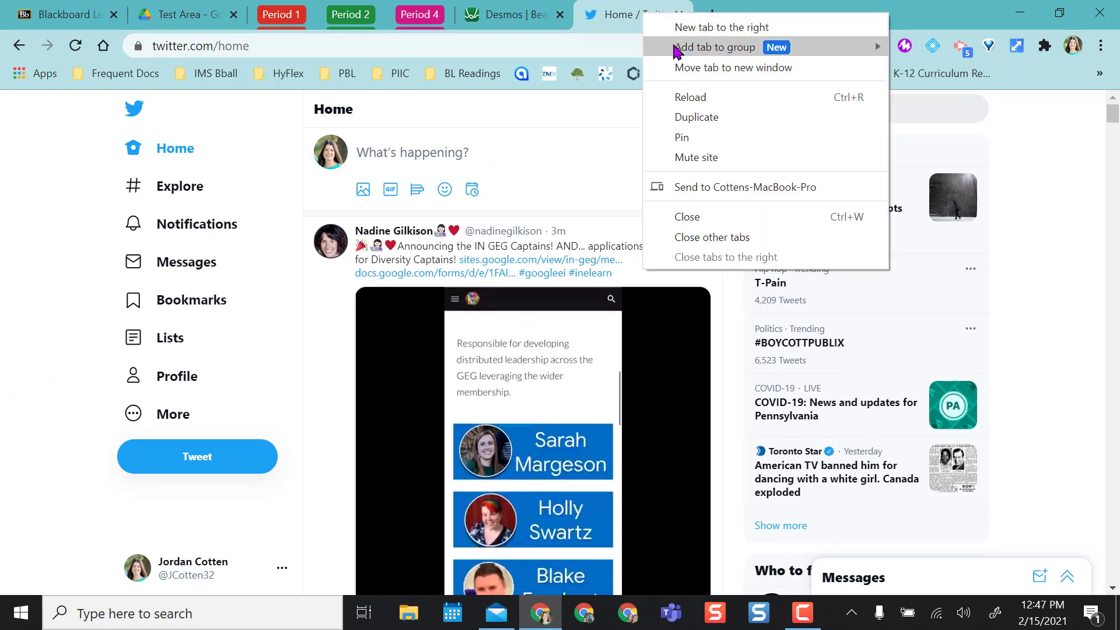
mouse_move(677, 51)
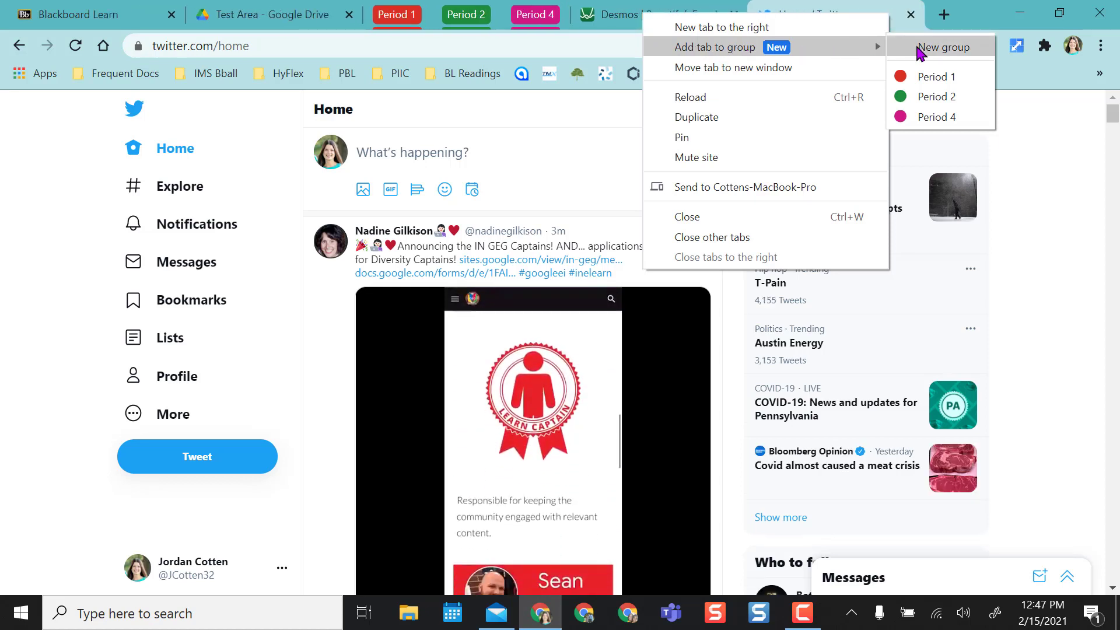
left_click(923, 46)
type("Social Media")
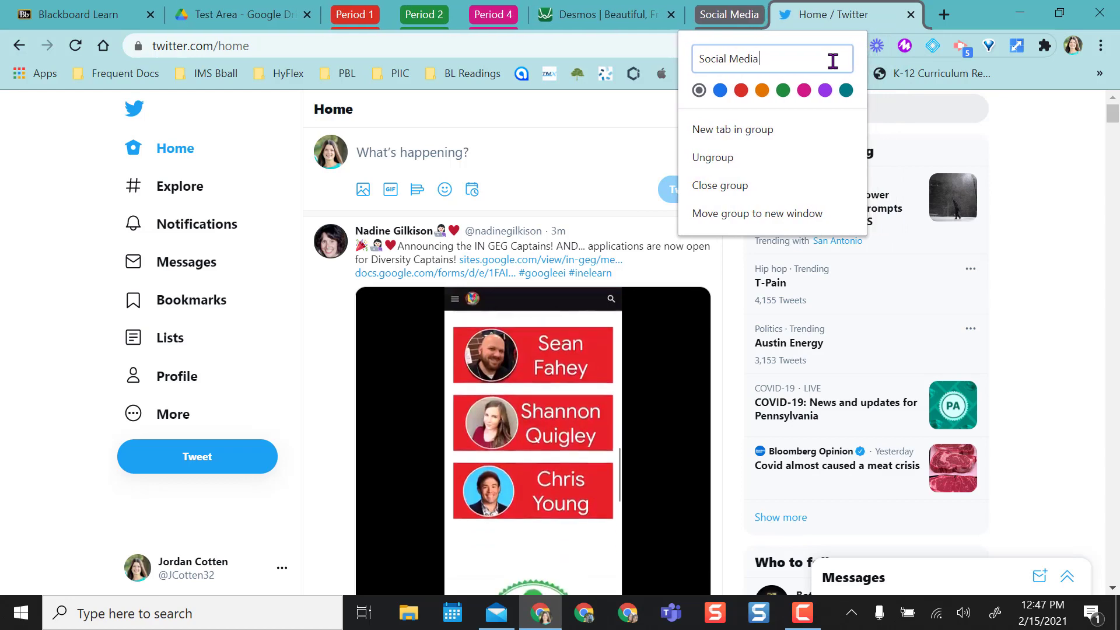
left_click(720, 90)
left_click(819, 24)
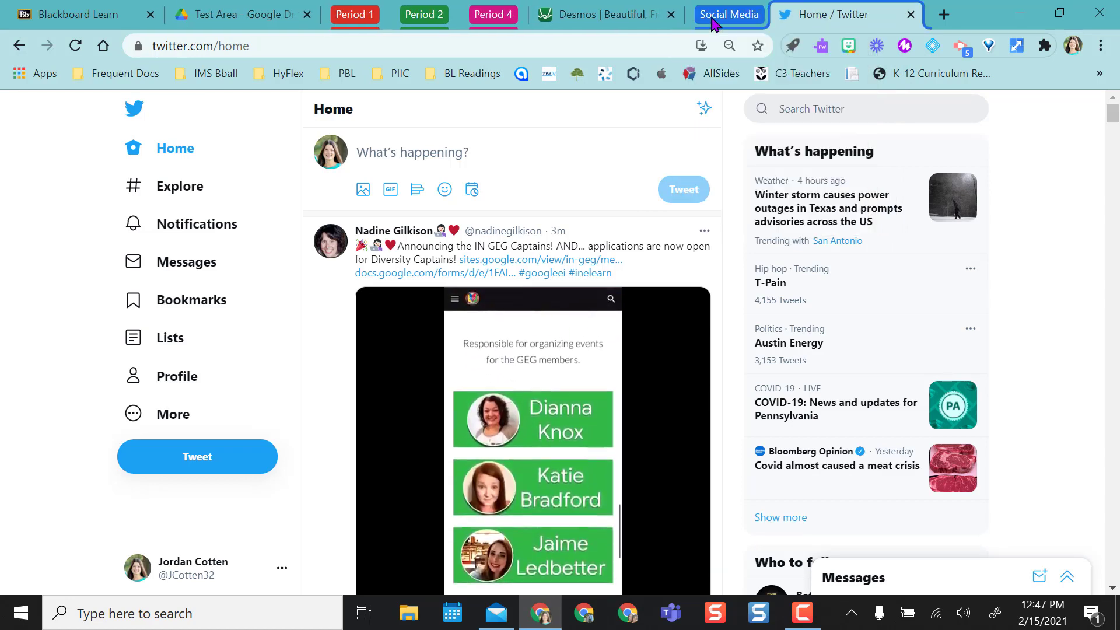
Collapse the Social Media group, briefly reopening it to view the Twitter tab.
left_click(724, 17)
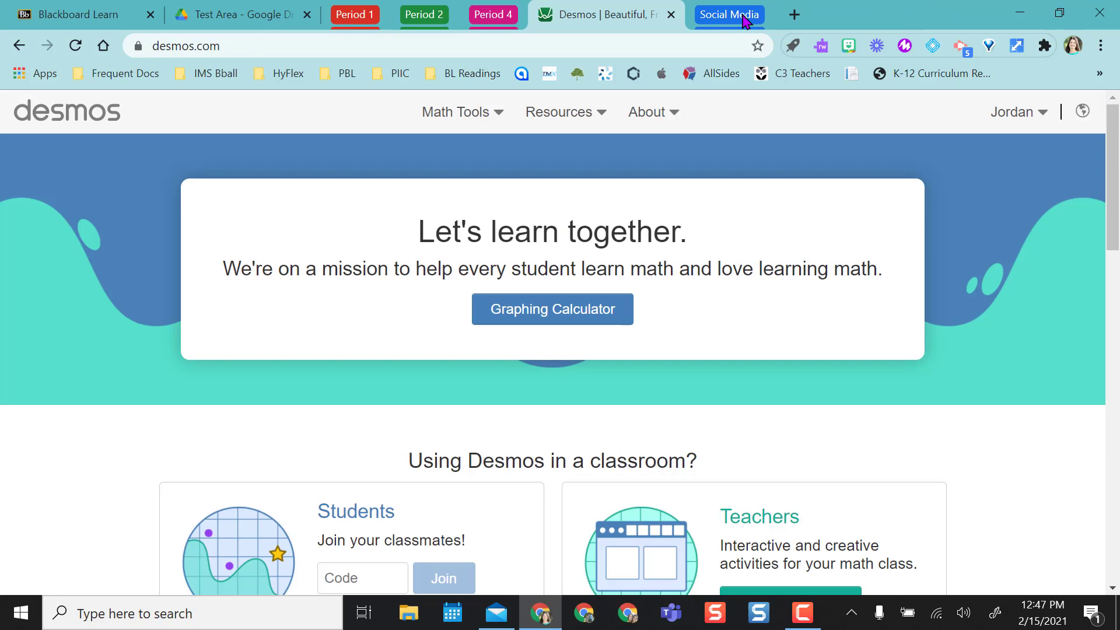
left_click(745, 21)
left_click(827, 17)
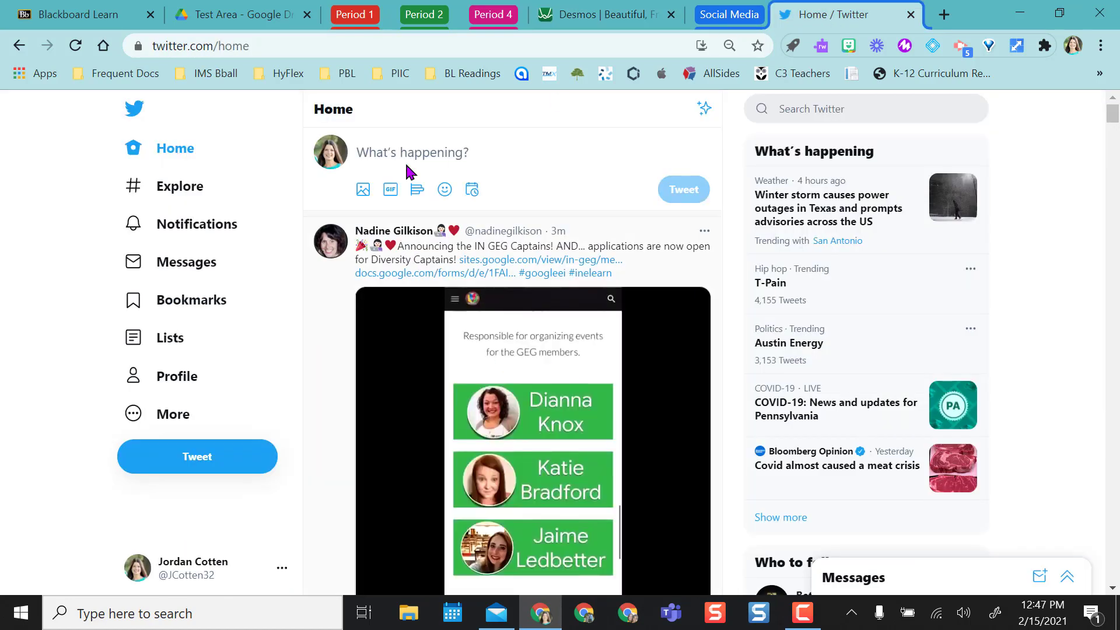
left_click(724, 17)
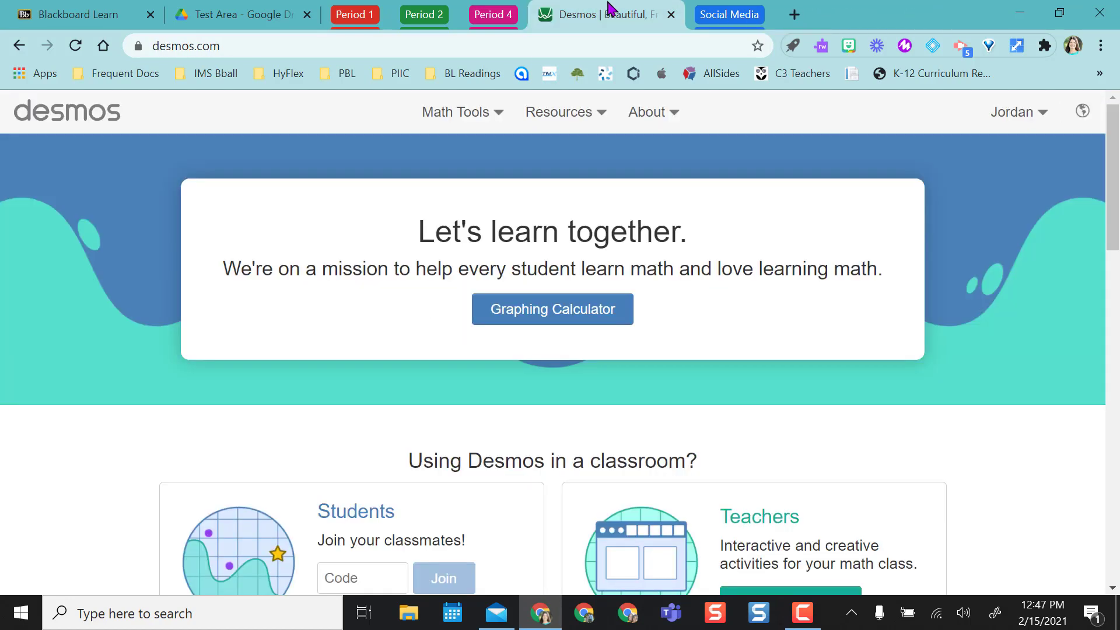
Put the Desmos tab into a new orange tab group named 'Period 8'.
right_click(607, 21)
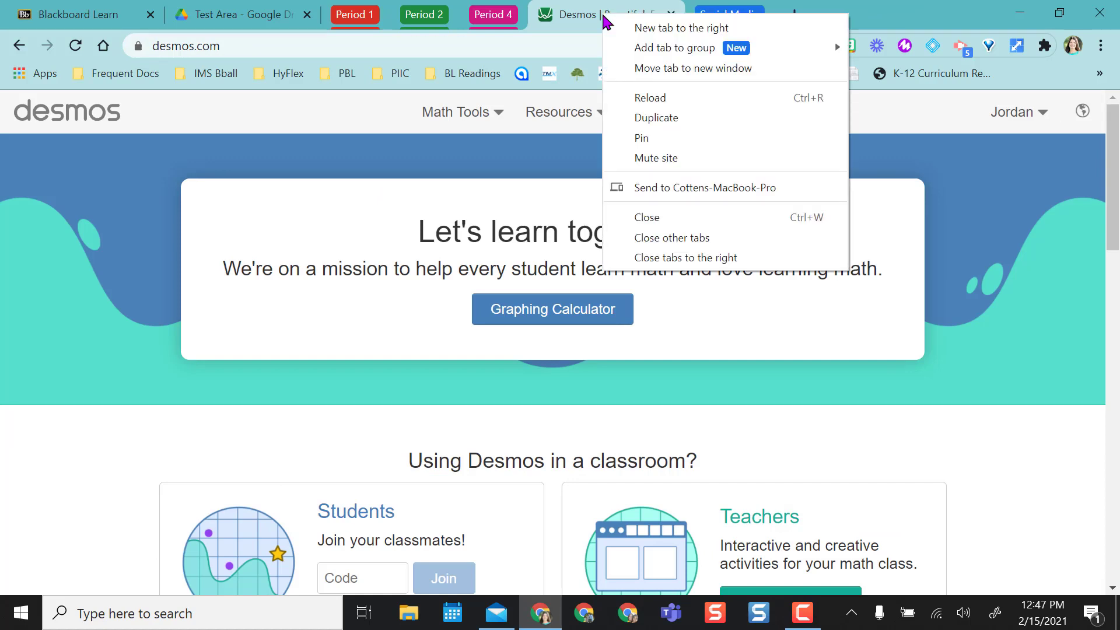
mouse_move(646, 47)
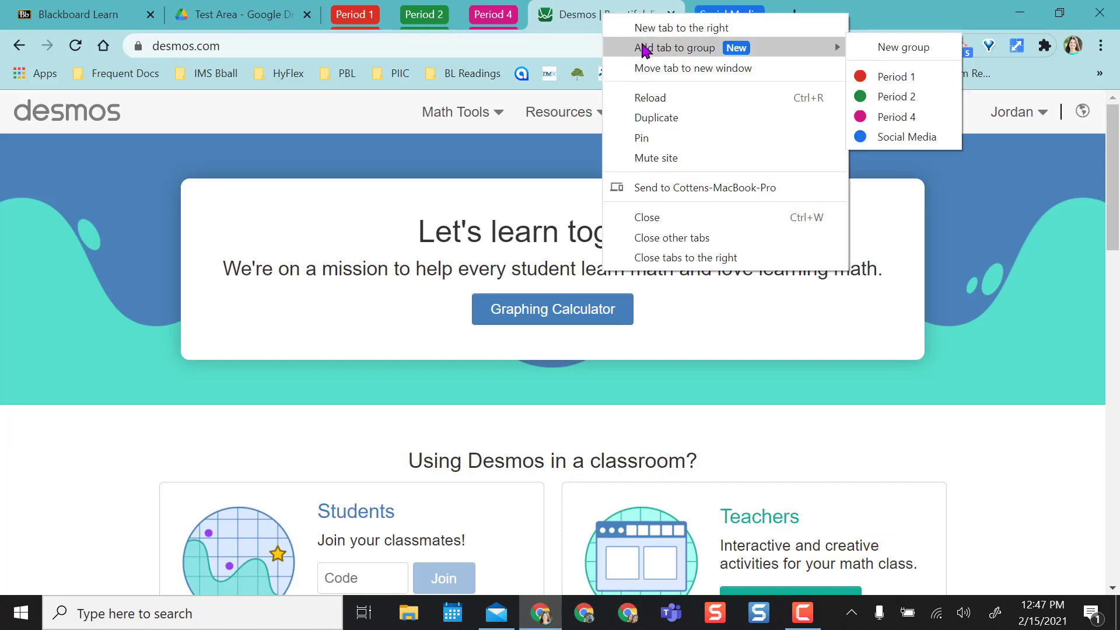
left_click(903, 48)
type("Peri")
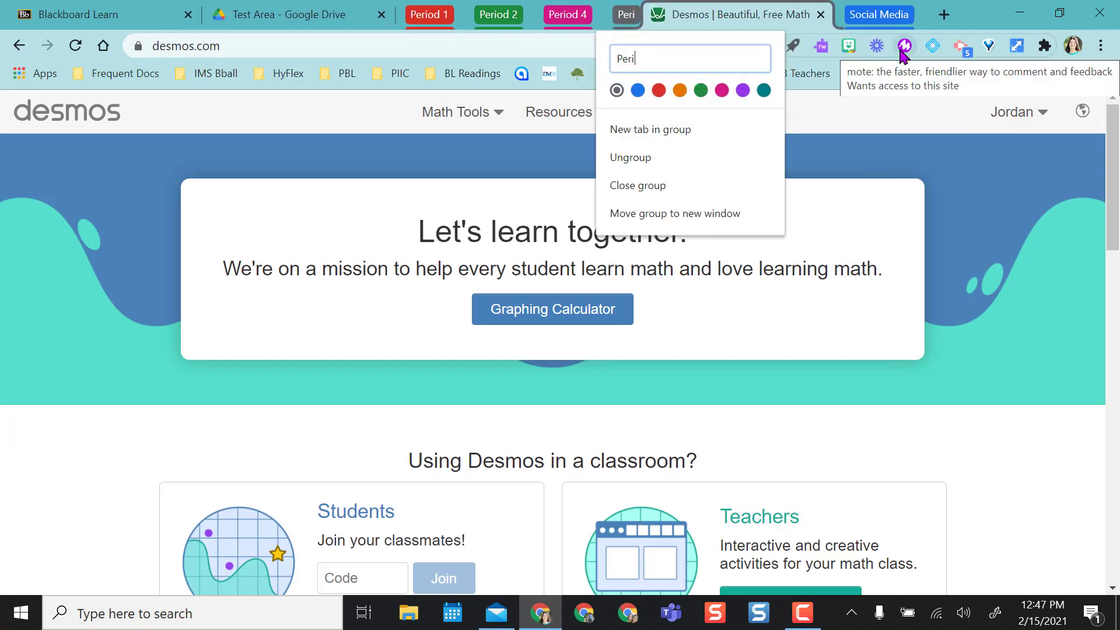
type("od 8")
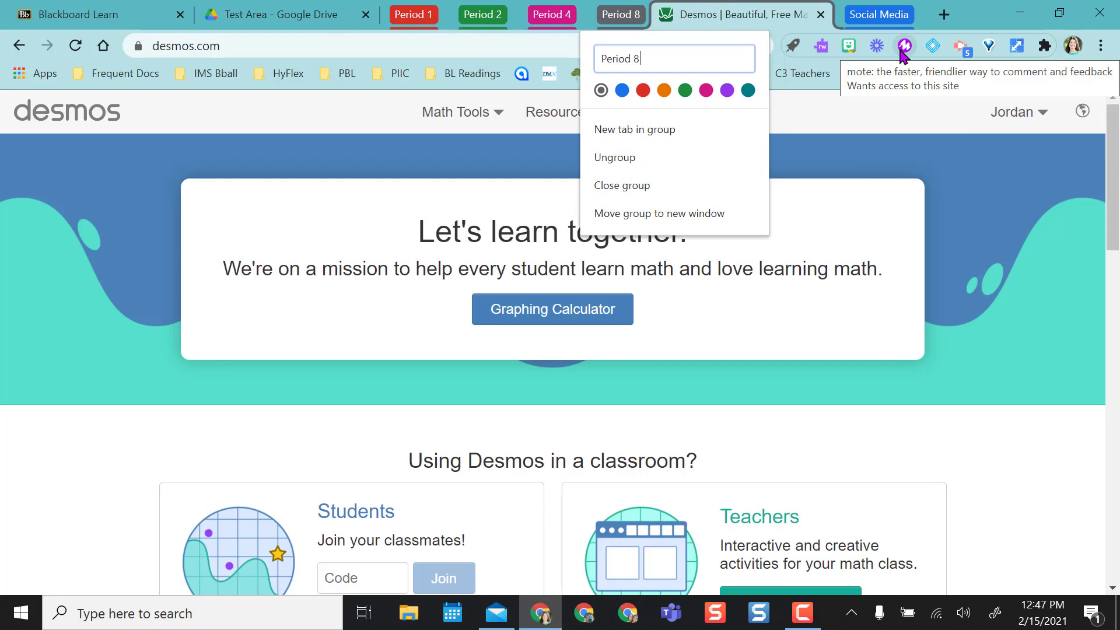
left_click(666, 91)
Collapse the Period 8 group and expand the Period 1 group.
left_click(619, 17)
left_click(619, 17)
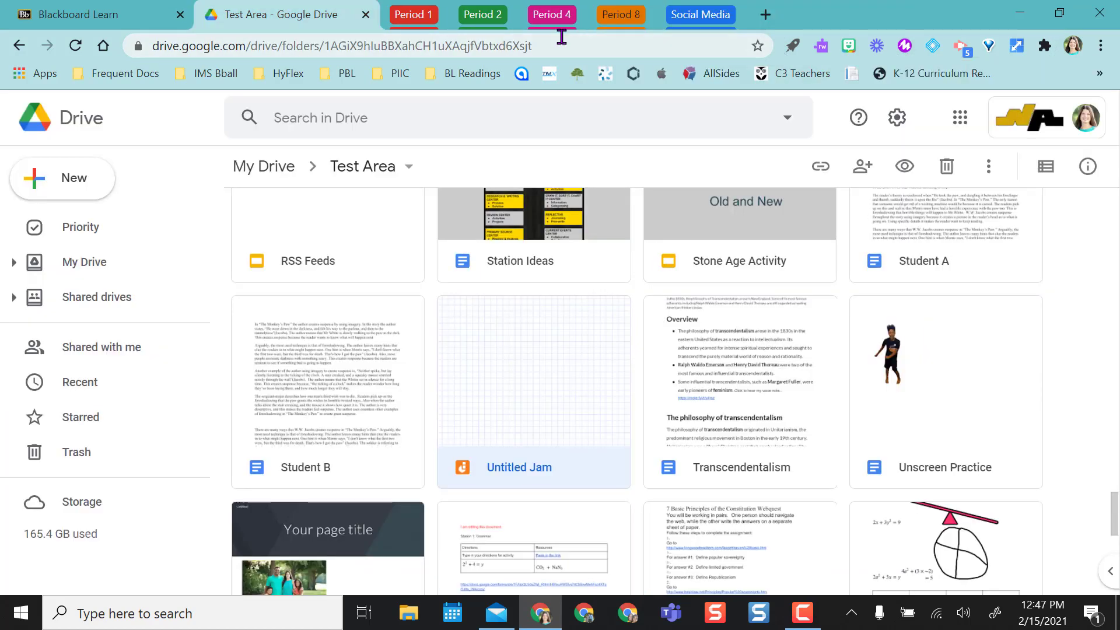
left_click(426, 17)
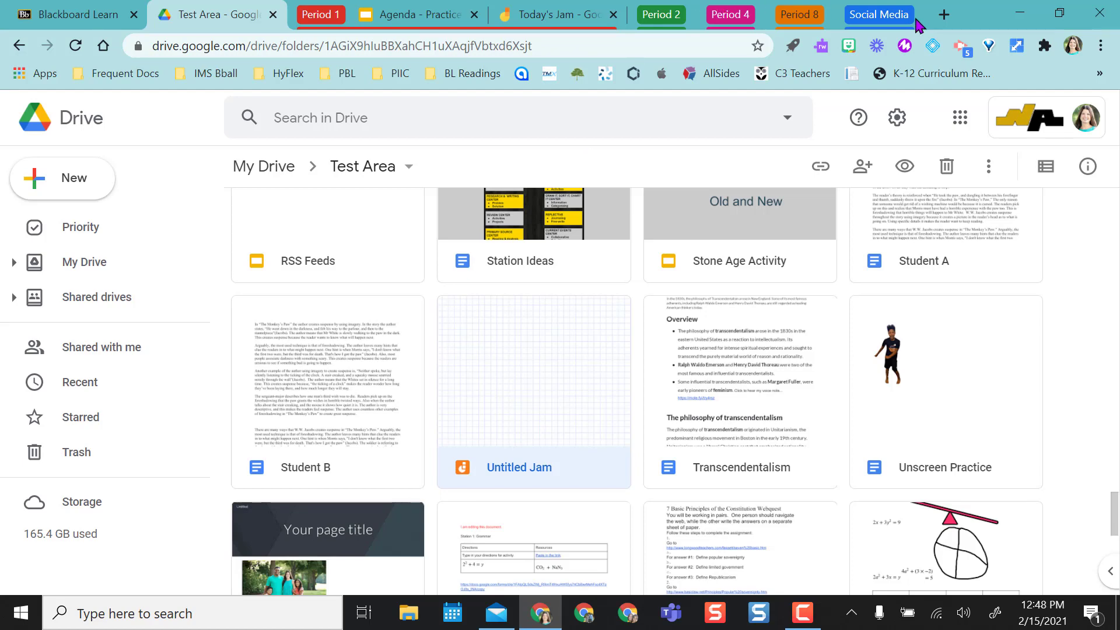
Open a new tab and search for 'actively' to reach the Actively Learn site.
left_click(943, 16)
type("activ")
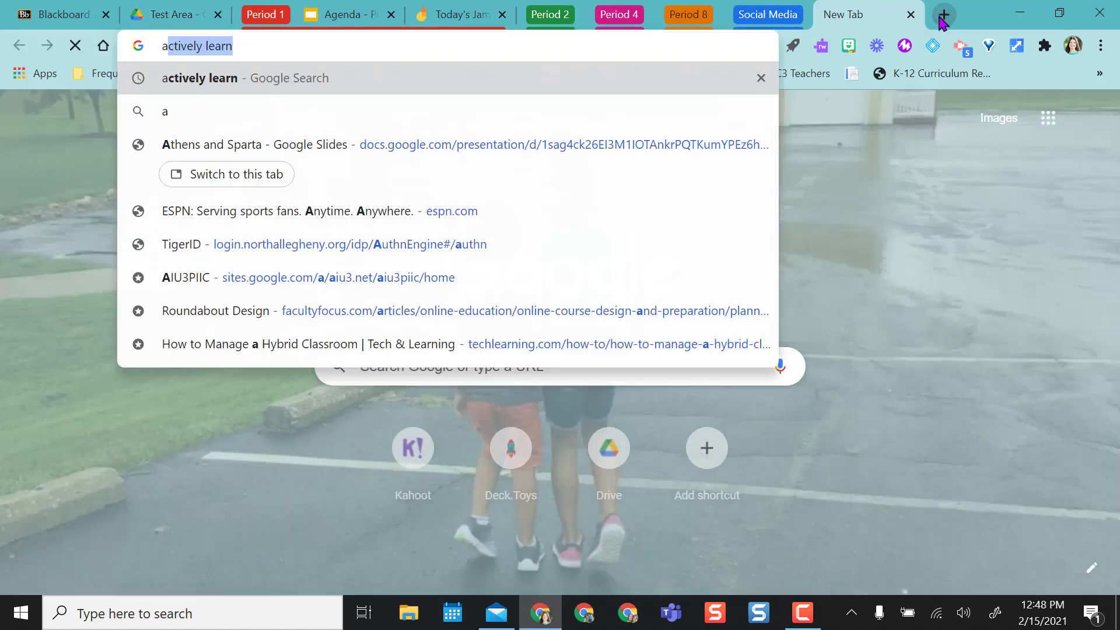
type("ely")
key("Return")
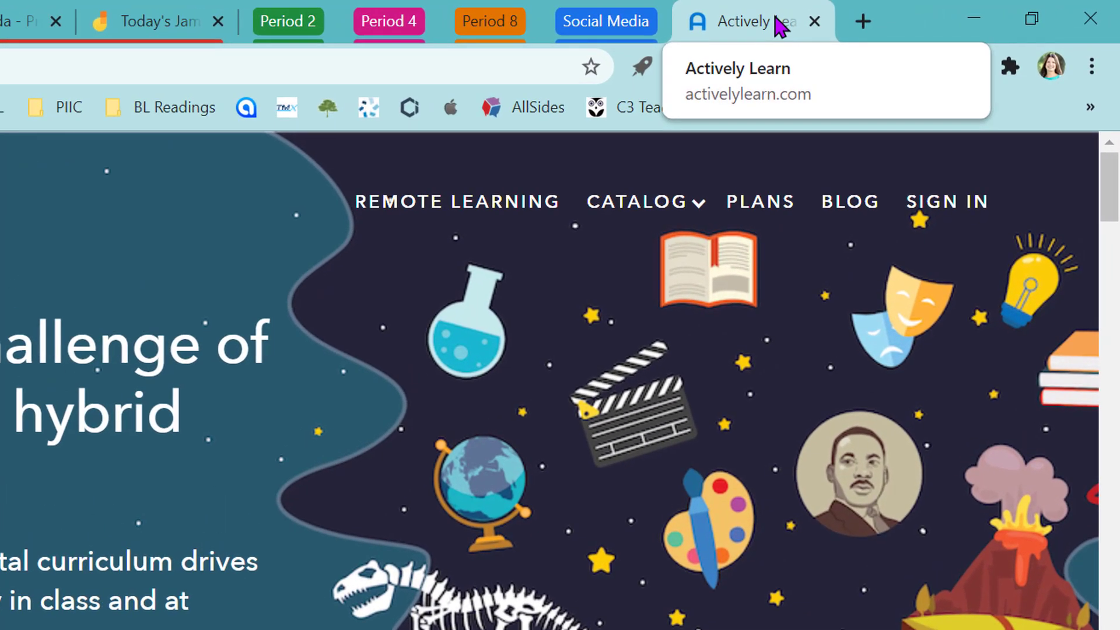
Add the Actively Learn tab to Period 4, then collapse Period 4 and Period 1.
right_click(781, 26)
mouse_move(807, 67)
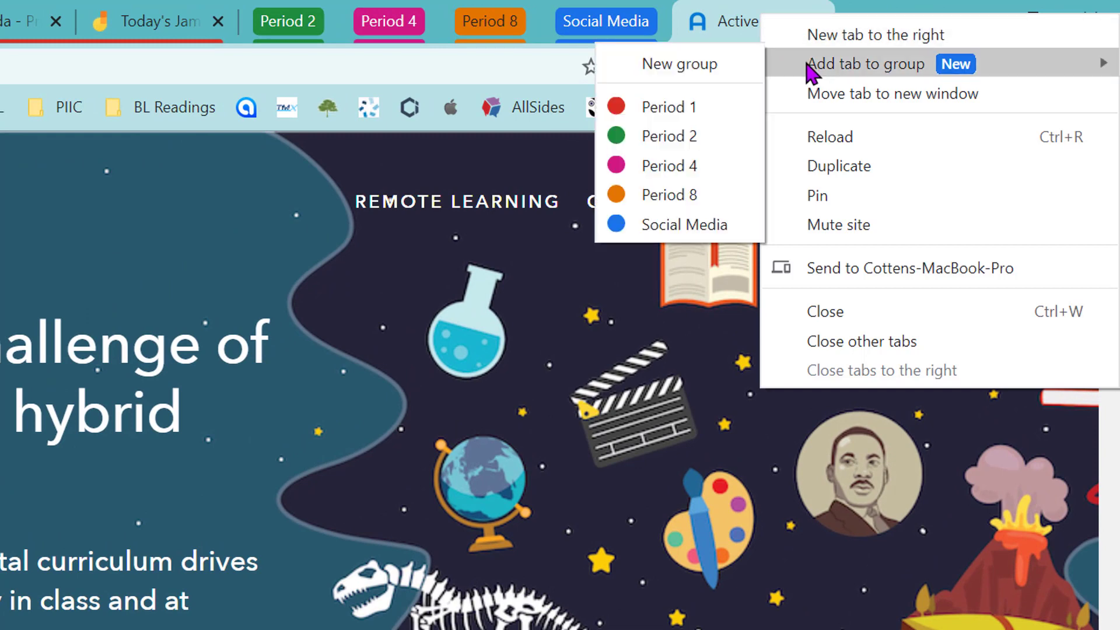
left_click(662, 166)
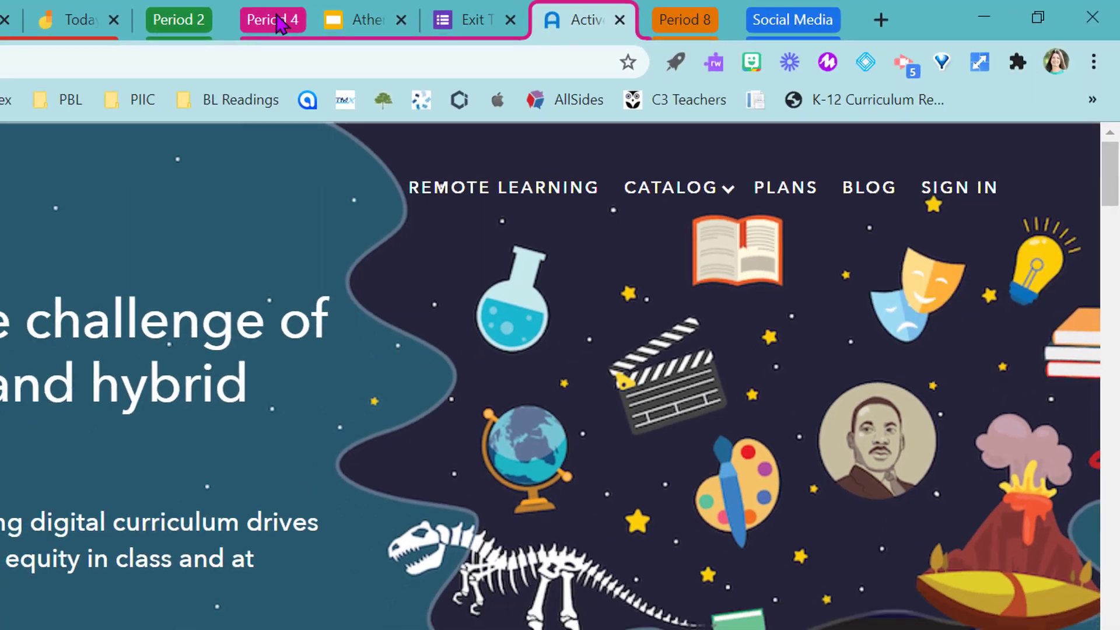
left_click(277, 19)
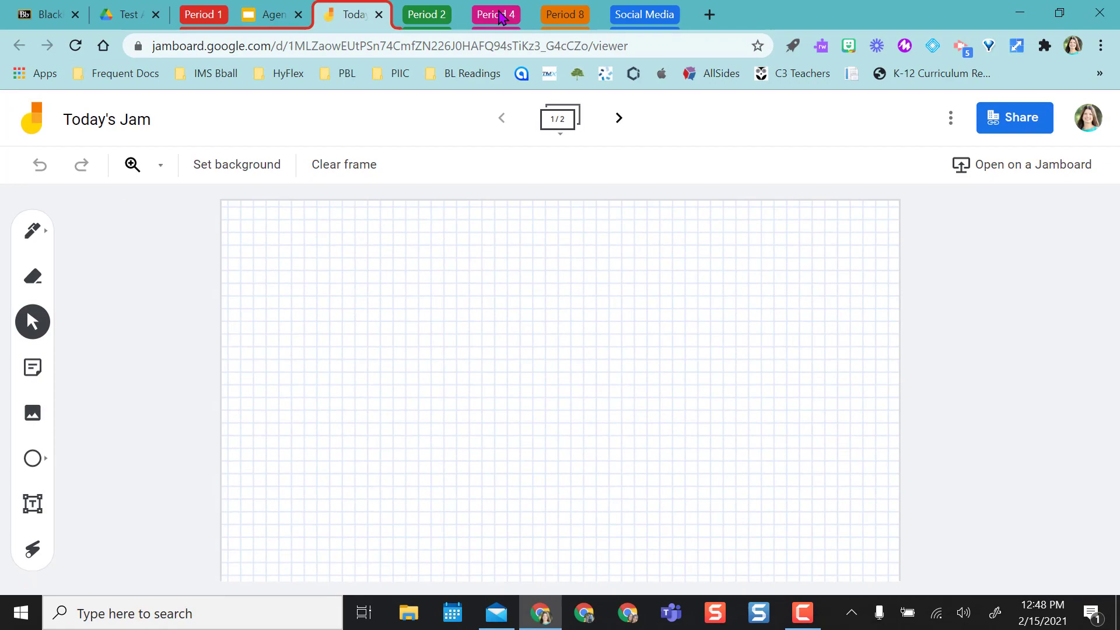
left_click(203, 18)
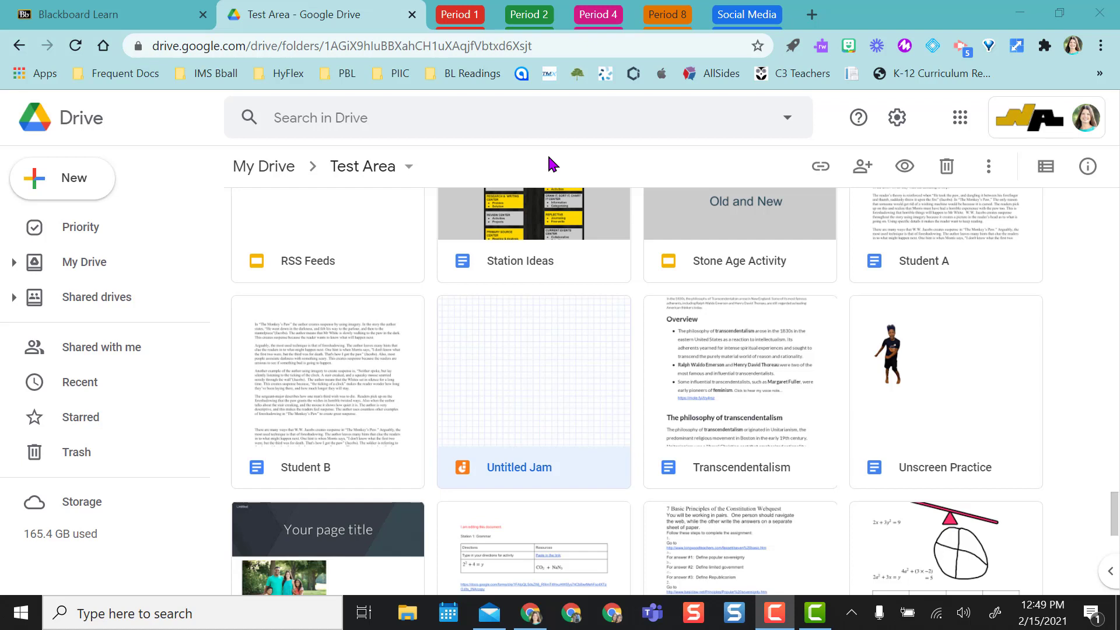
Close the Period 1 group together with its tabs.
left_click(461, 22)
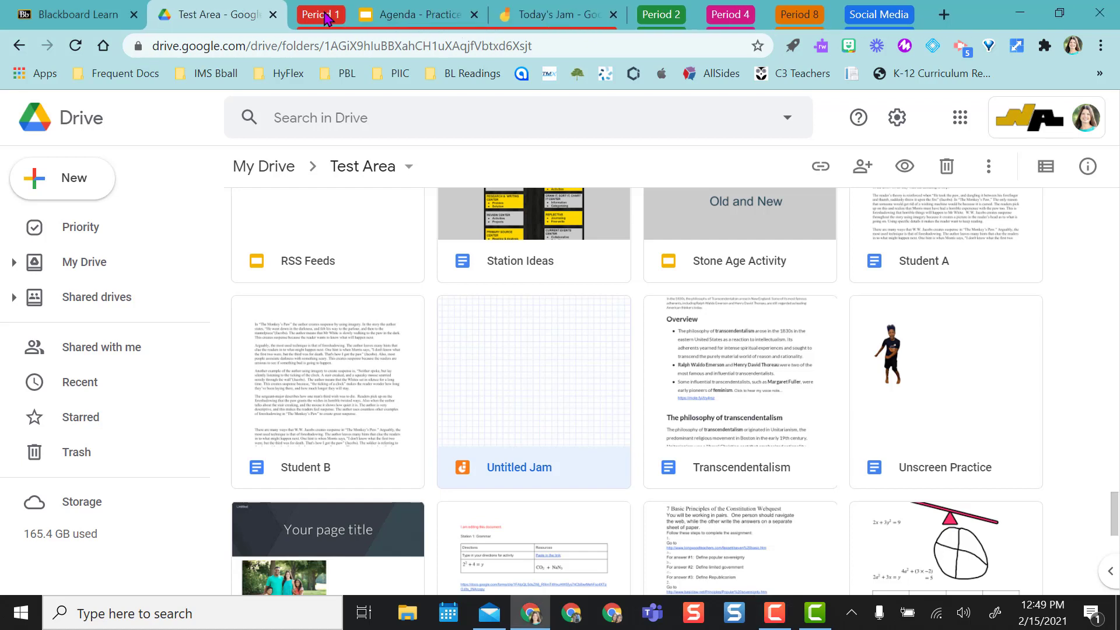
right_click(327, 18)
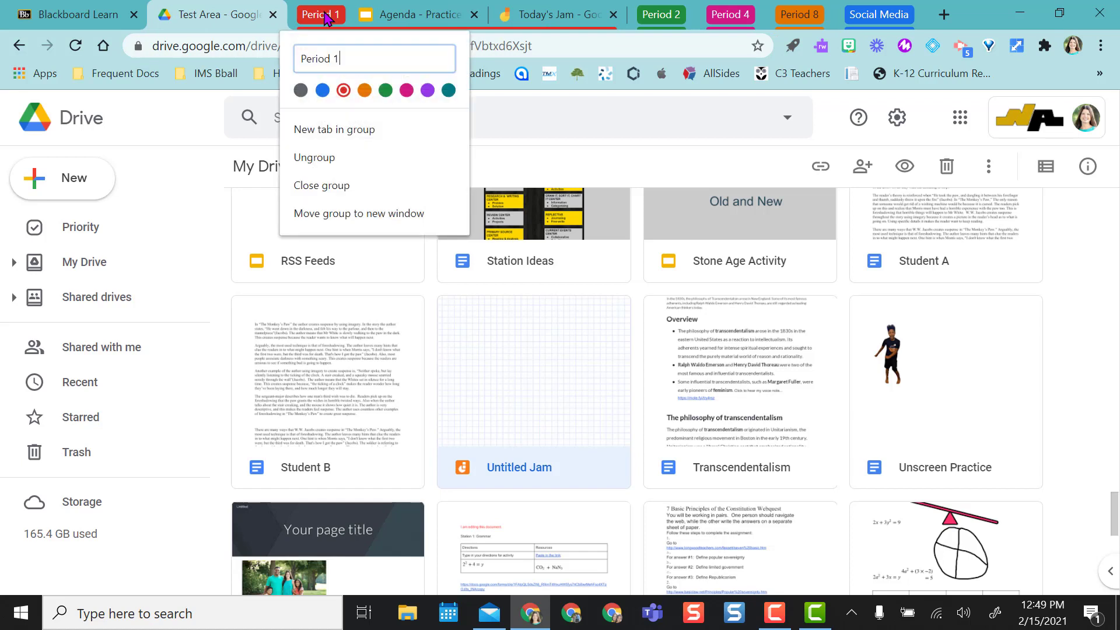
left_click(325, 187)
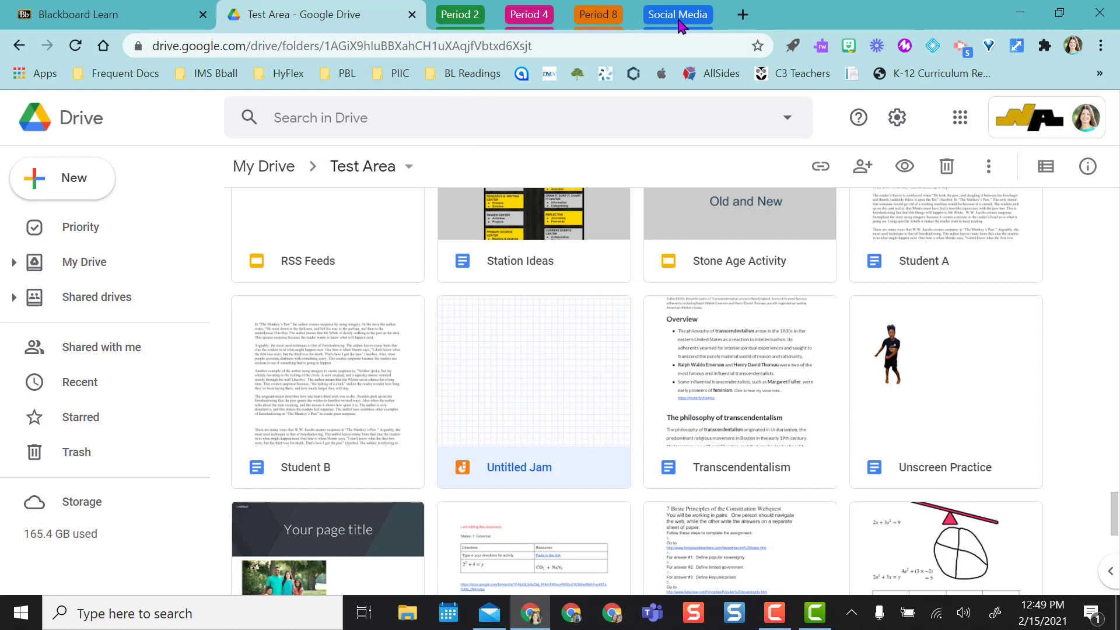
Ungroup the Period 2 tabs, then dismiss the Period 4 group menu unchanged.
right_click(460, 17)
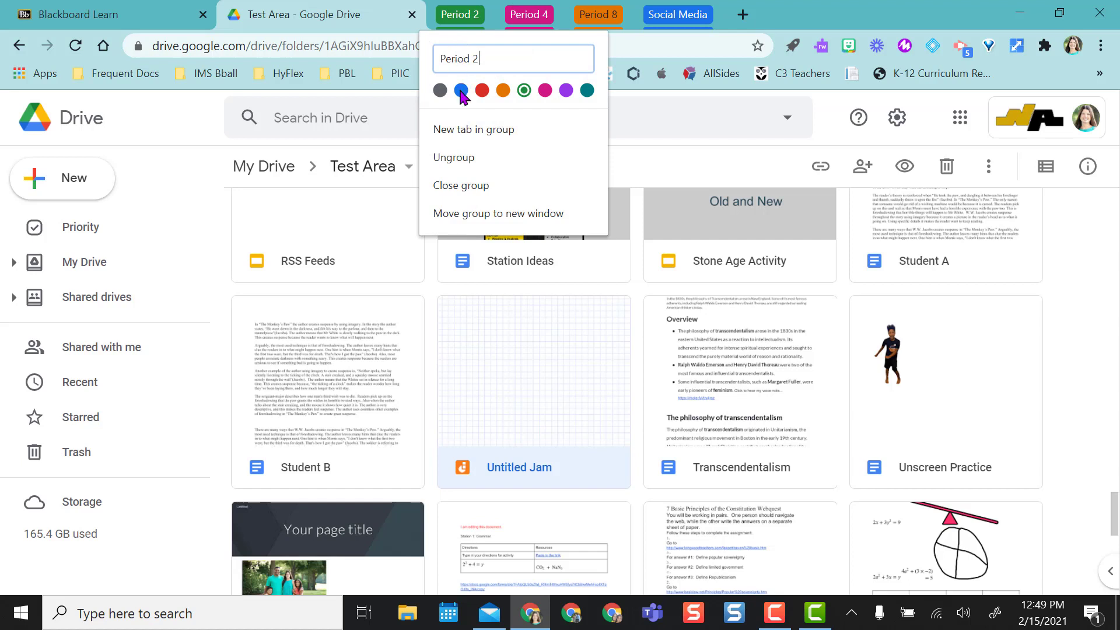
left_click(461, 157)
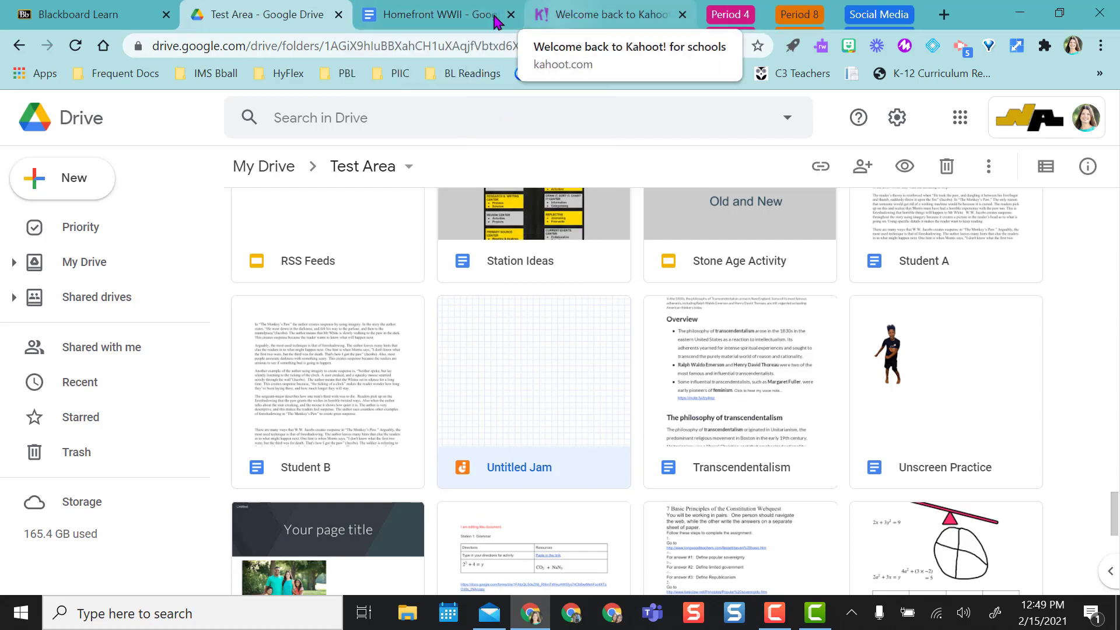
left_click(729, 17)
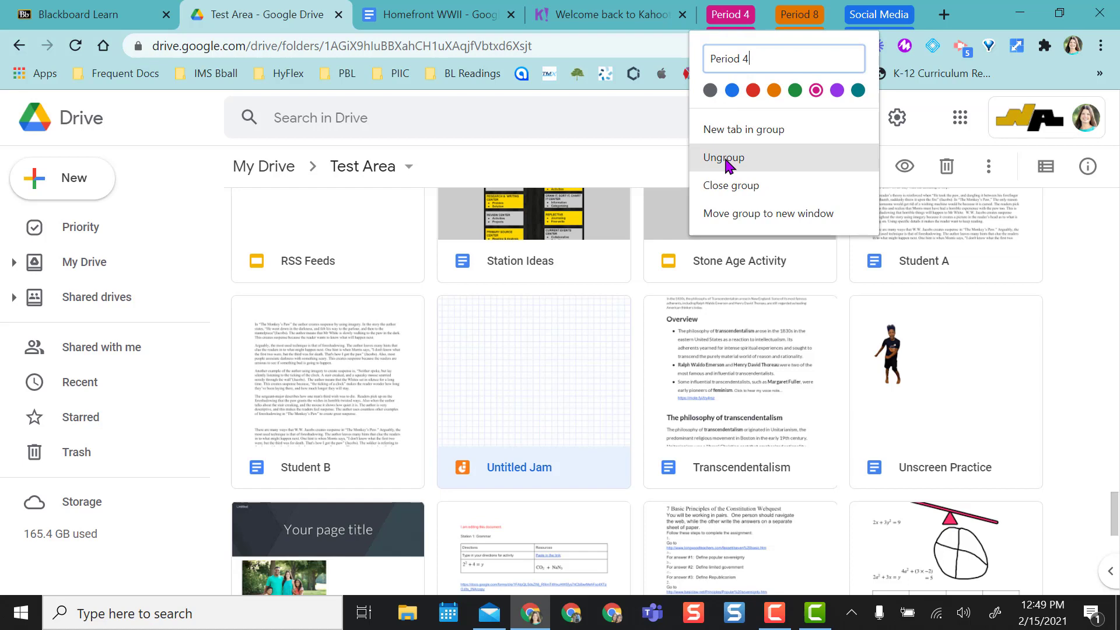
left_click(651, 163)
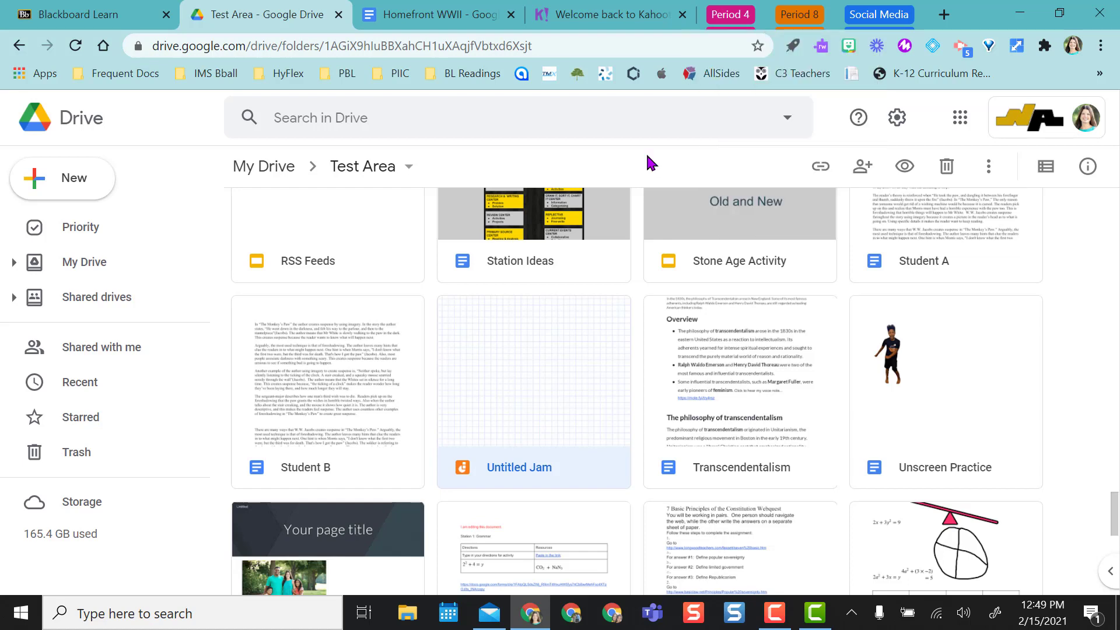